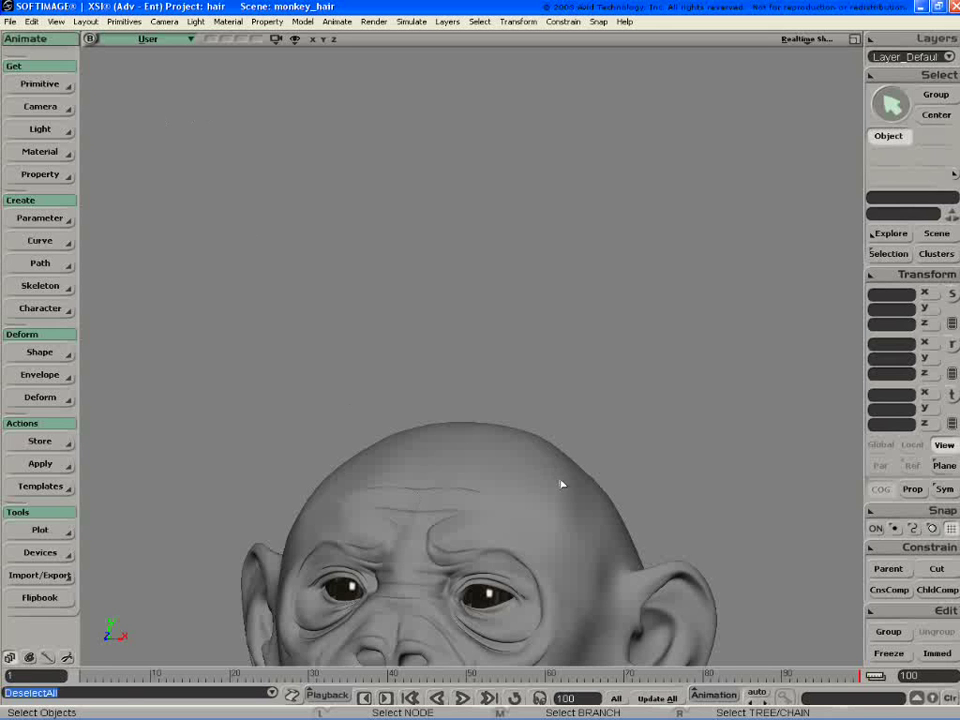
- Select the monkey head mesh, reduce its subdivision to the unsmoothed base level and deselect it
{"action": "left_click", "coordinate": [562, 484]}
{"action": "key", "text": "f"}
{"action": "left_click", "coordinate": [643, 498]}
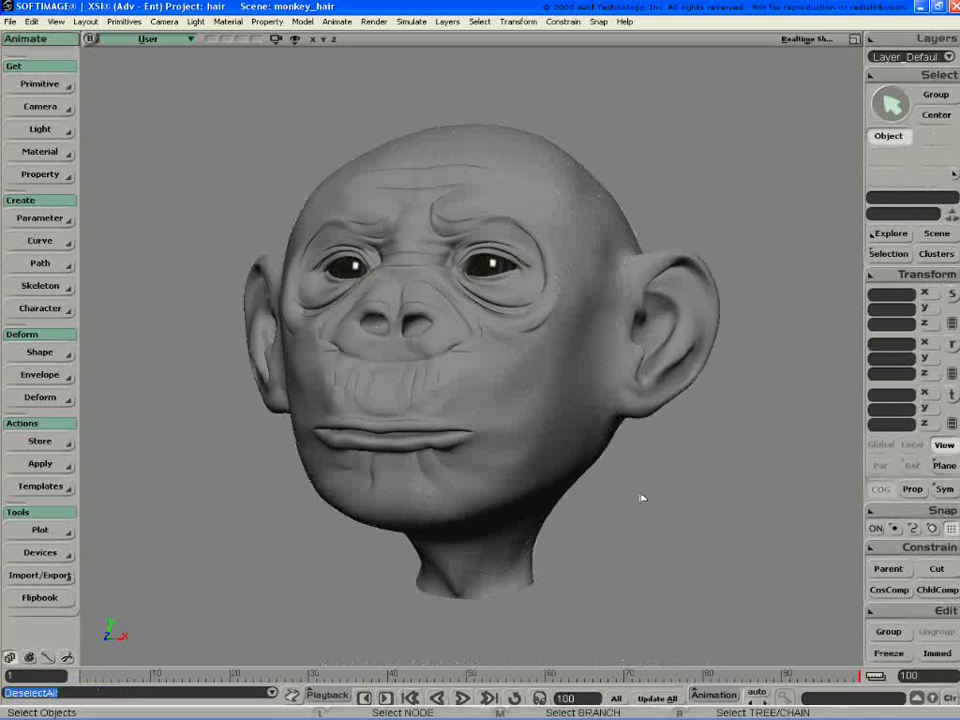
{"action": "key", "text": "o"}
{"action": "left_click_drag", "start_coordinate": [481, 395], "coordinate": [478, 368]}
{"action": "key", "text": "p"}
{"action": "key", "text": "o"}
{"action": "left_click_drag", "start_coordinate": [478, 368], "coordinate": [471, 394]}
{"action": "key", "text": "z"}
{"action": "key", "text": "space"}
{"action": "left_click", "coordinate": [476, 413]}
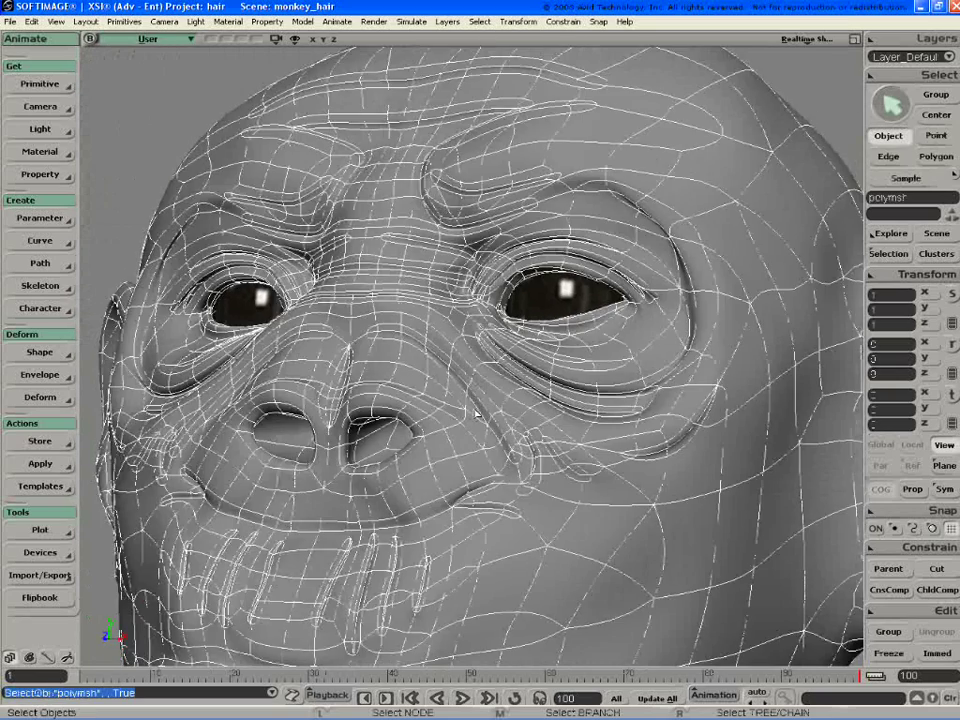
{"action": "key", "text": "minus"}
{"action": "left_click", "coordinate": [834, 92]}
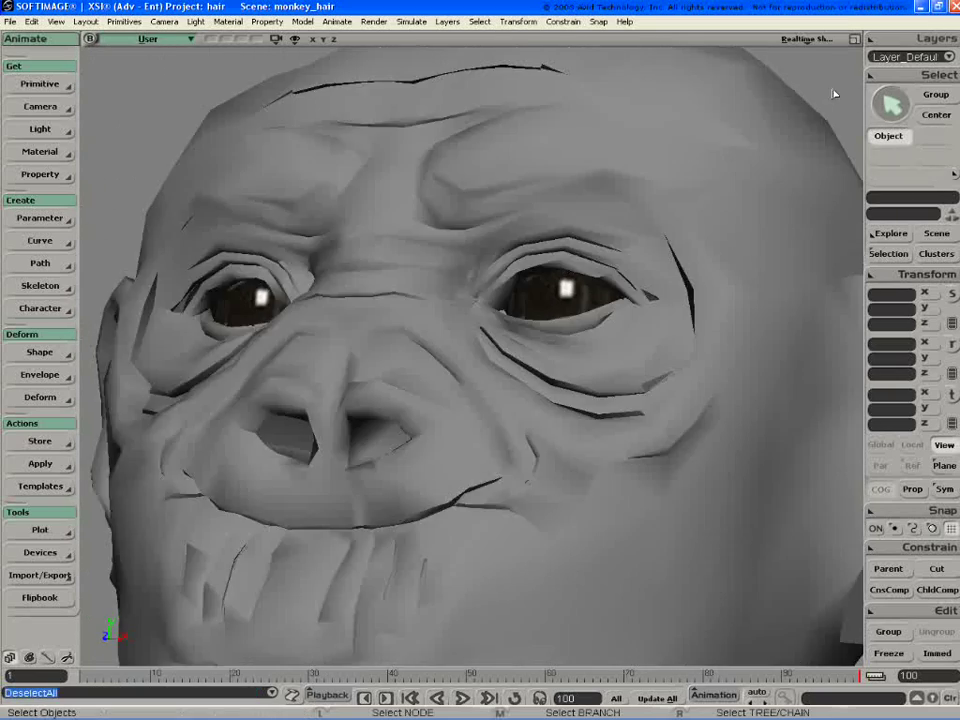
- Examine the low-resolution head around the eyes, nose and brow from several angles, with and without its wireframe
{"action": "key", "text": "z"}
{"action": "left_click_drag", "start_coordinate": [680, 341], "coordinate": [664, 313]}
{"action": "key", "text": "space"}
{"action": "left_click", "coordinate": [629, 346]}
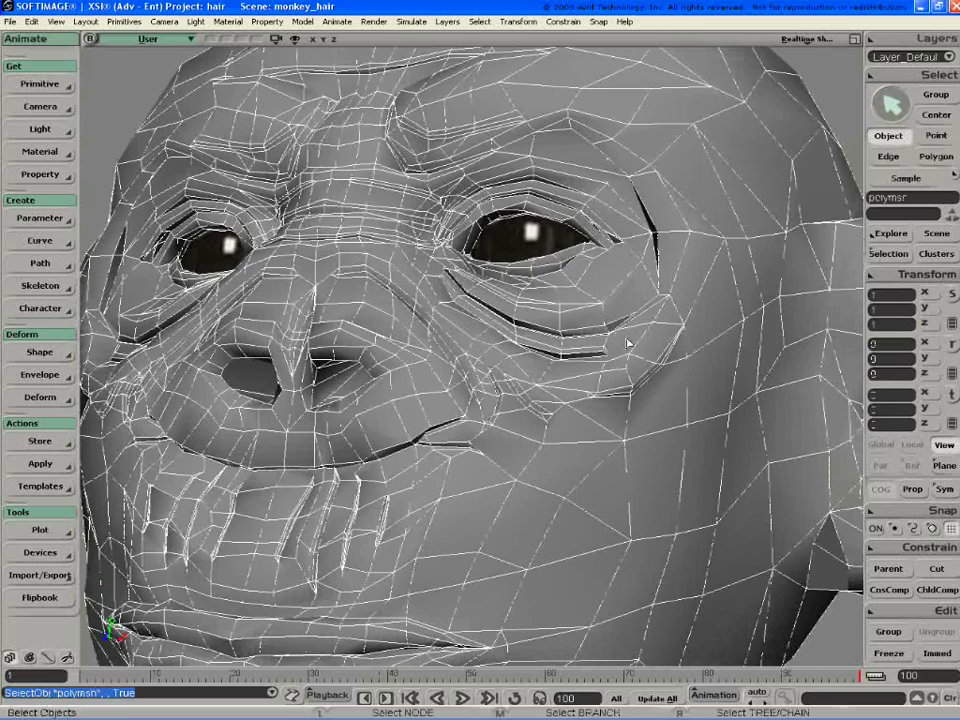
{"action": "key", "text": "p"}
{"action": "left_click_drag", "start_coordinate": [617, 355], "coordinate": [617, 321]}
{"action": "key", "text": "o"}
{"action": "key", "text": "space"}
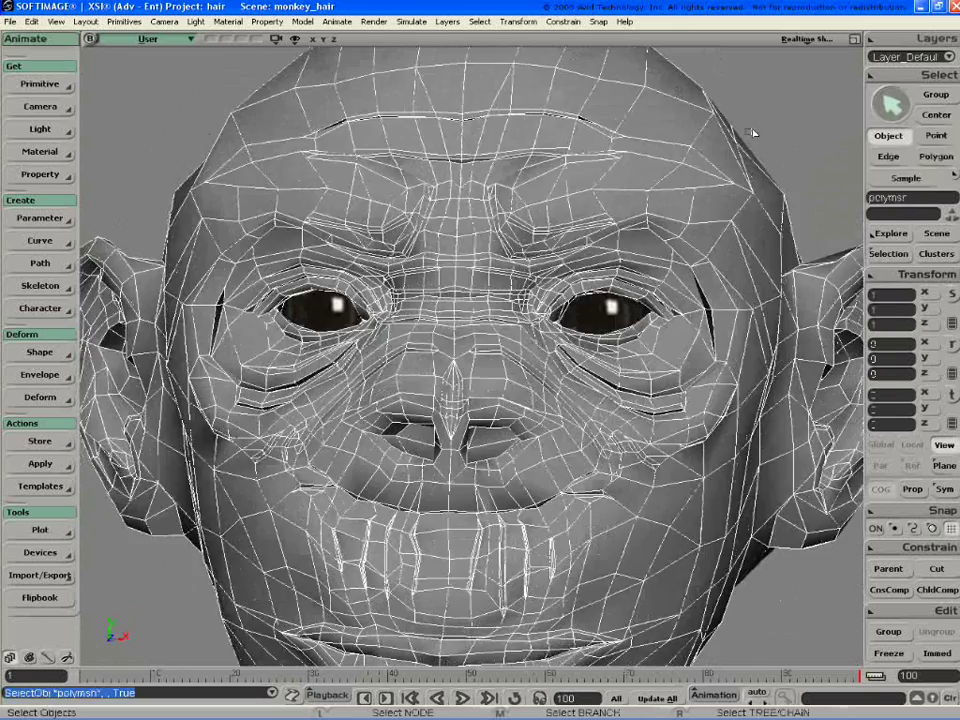
{"action": "left_click", "coordinate": [752, 132]}
{"action": "key", "text": "o"}
{"action": "left_click_drag", "start_coordinate": [677, 206], "coordinate": [681, 208]}
{"action": "key", "text": "space"}
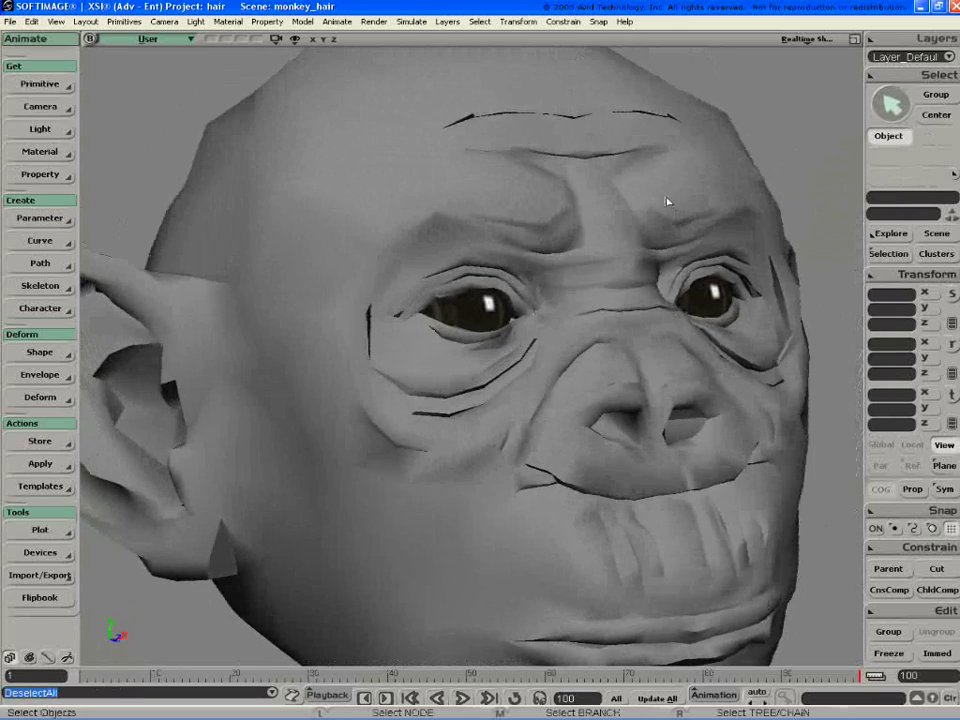
{"action": "left_click", "coordinate": [677, 198]}
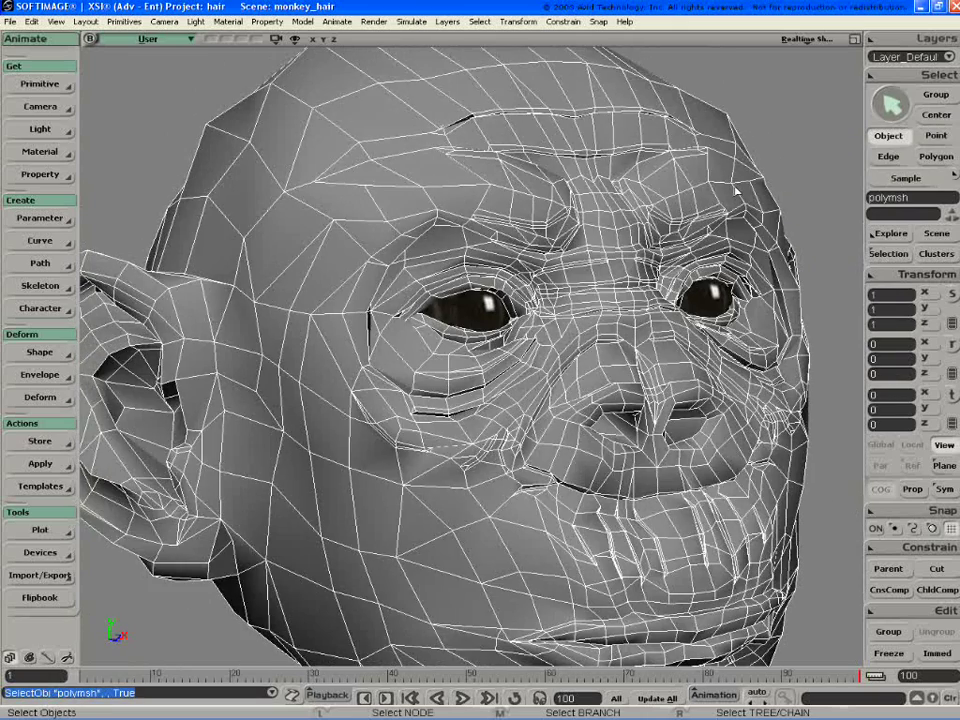
- Raise the head mesh's subdivision by two levels and compare it deselected and selected
{"action": "left_click_drag", "start_coordinate": [677, 198], "coordinate": [636, 240]}
{"action": "key", "text": "KP_Add"}
{"action": "key", "text": "KP_Add"}
{"action": "left_click", "coordinate": [784, 120]}
{"action": "key", "text": "o"}
{"action": "left_click", "coordinate": [636, 249]}
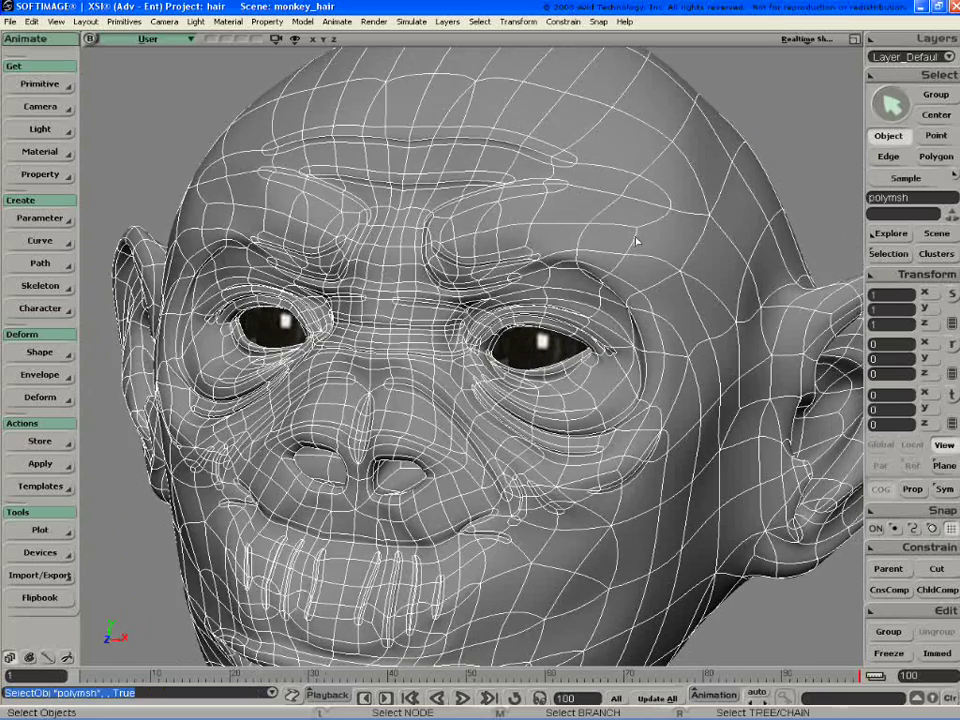
- Lower the head mesh's subdivision and inspect the geometry around one eye up close
{"action": "key", "text": "minus"}
{"action": "left_click_drag", "start_coordinate": [637, 327], "coordinate": [545, 428]}
{"action": "key", "text": "o"}
{"action": "key", "text": "p"}
{"action": "left_click_drag", "start_coordinate": [532, 363], "coordinate": [499, 354]}
{"action": "key", "text": "o"}
{"action": "key", "text": "z"}
{"action": "left_click_drag", "start_coordinate": [650, 342], "coordinate": [557, 357]}
- Raise the head mesh's subdivision to smooth the eye area and check it with and without the wireframe
{"action": "key", "text": "KP_Add"}
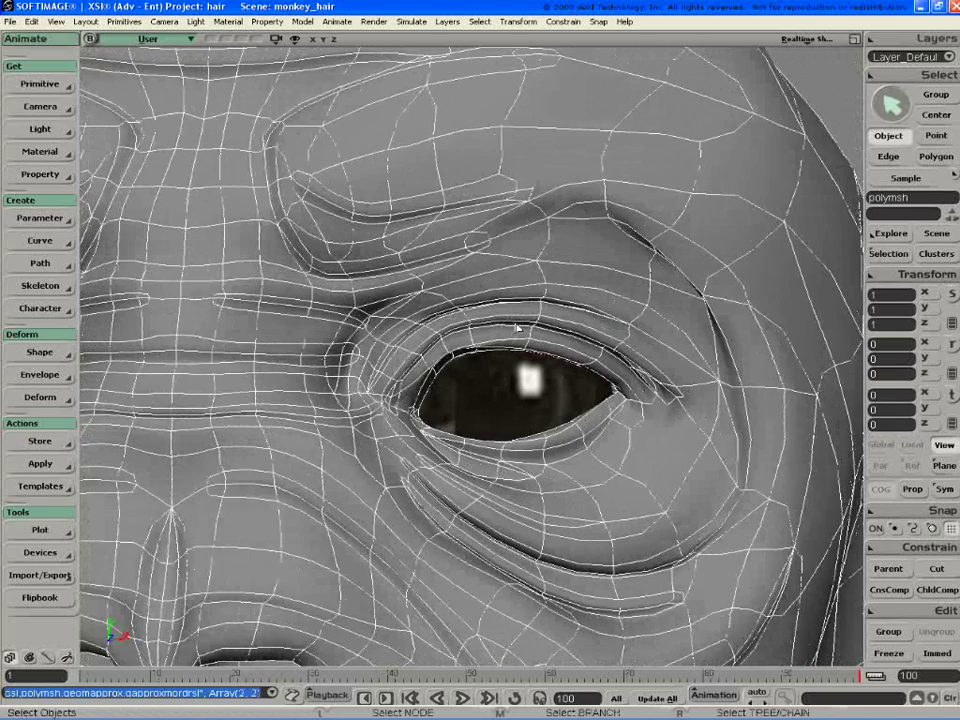
{"action": "key", "text": "KP_Add"}
{"action": "left_click", "coordinate": [820, 79]}
{"action": "left_click", "coordinate": [525, 366]}
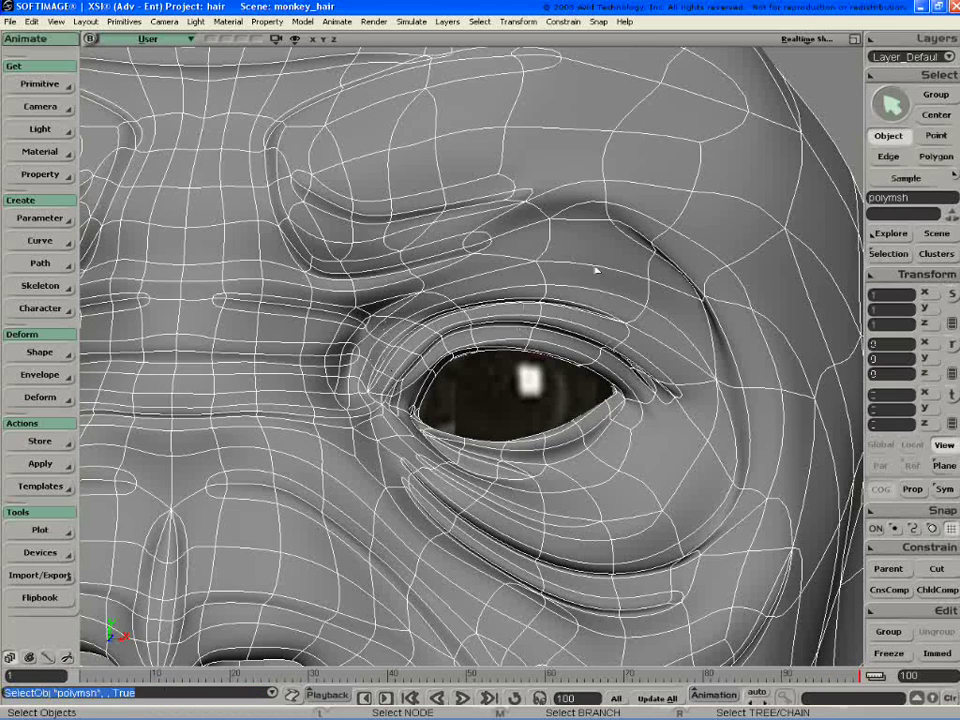
{"action": "left_click", "coordinate": [817, 111]}
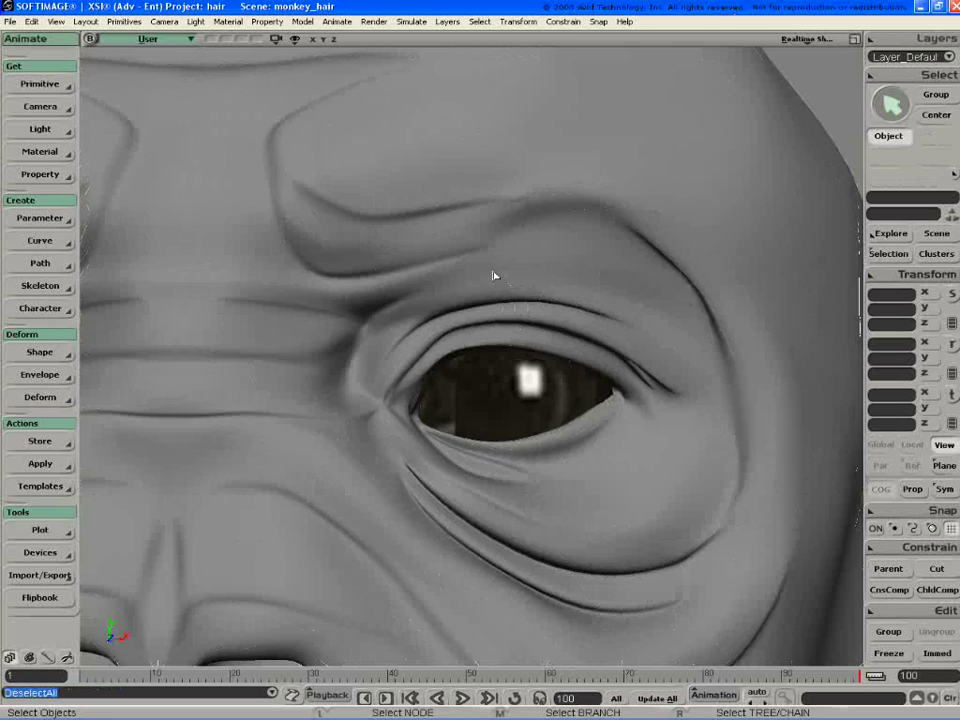
- Examine the smoothed wrinkles around the brow, nose bridge and eye, both shaded only and with the wireframe
{"action": "middle_click_drag", "start_coordinate": [493, 275], "coordinate": [732, 256]}
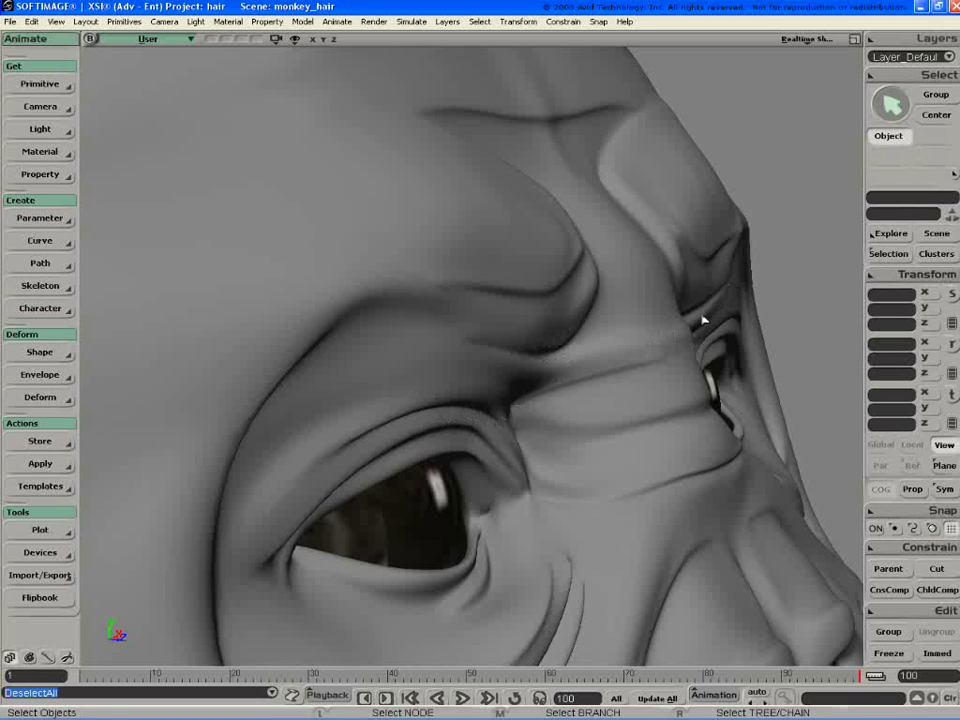
{"action": "middle_click_drag", "start_coordinate": [654, 339], "coordinate": [636, 357]}
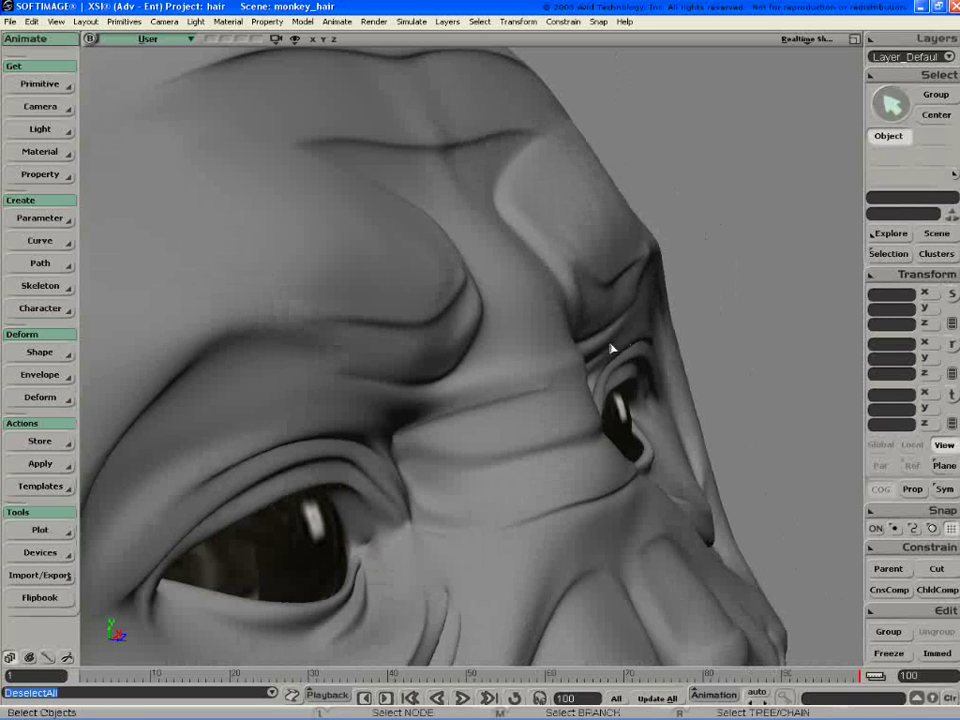
{"action": "key", "text": "o"}
{"action": "left_click_drag", "start_coordinate": [628, 328], "coordinate": [439, 349]}
{"action": "key", "text": "space"}
{"action": "left_click", "coordinate": [418, 340]}
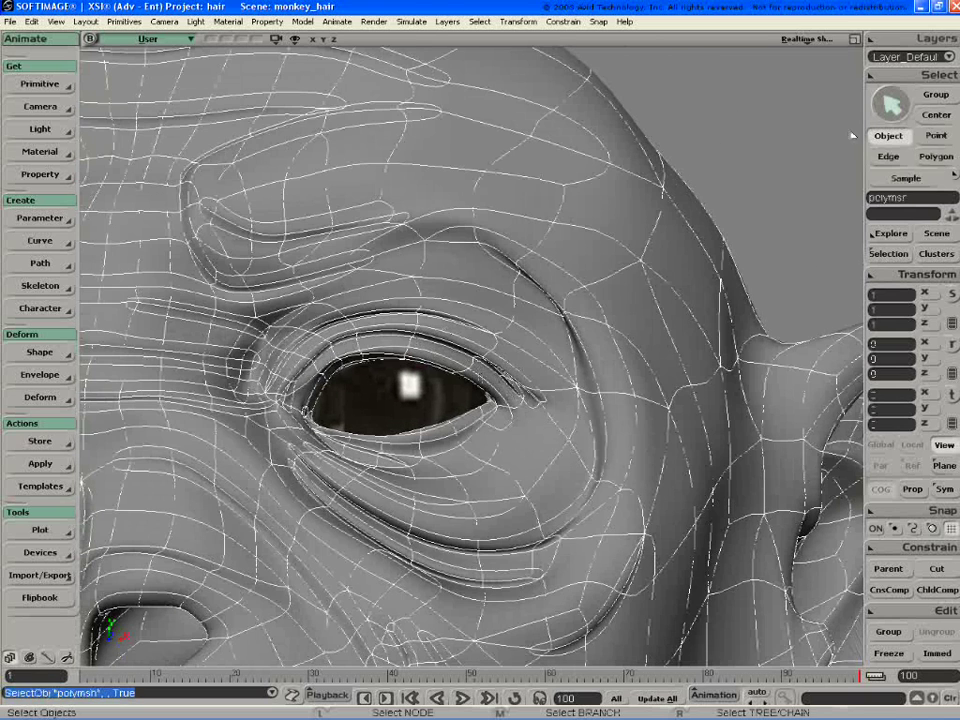
{"action": "left_click", "coordinate": [815, 170]}
{"action": "key", "text": "p"}
{"action": "left_click_drag", "start_coordinate": [420, 373], "coordinate": [497, 336]}
{"action": "key", "text": "space"}
{"action": "left_click", "coordinate": [511, 324]}
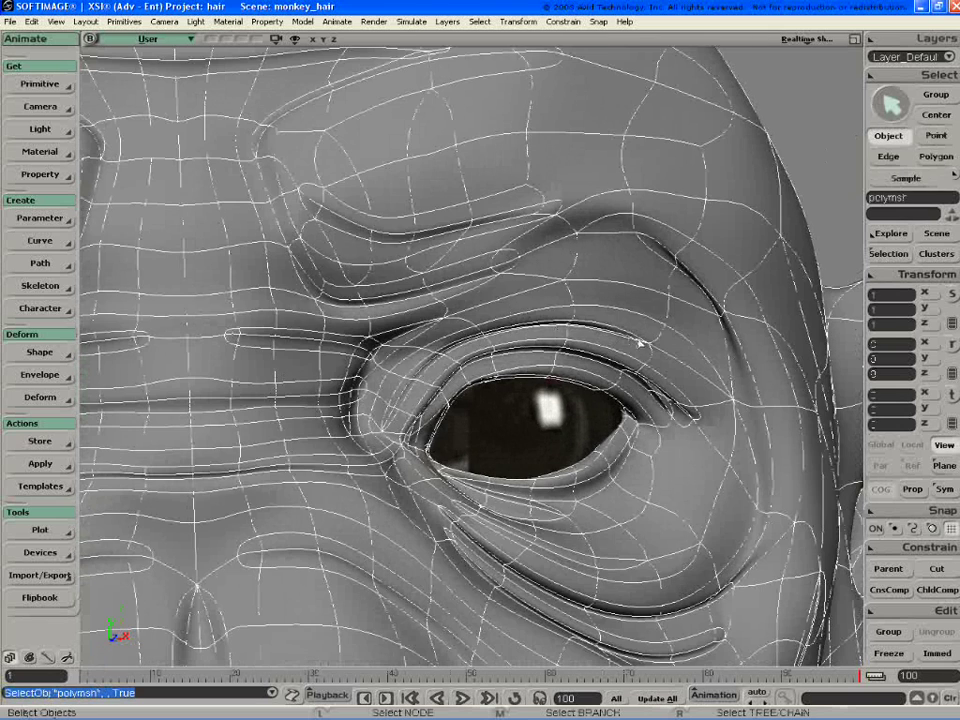
- Reduce the head mesh's subdivision to level 0 and inspect the whole face
{"action": "key", "text": "minus"}
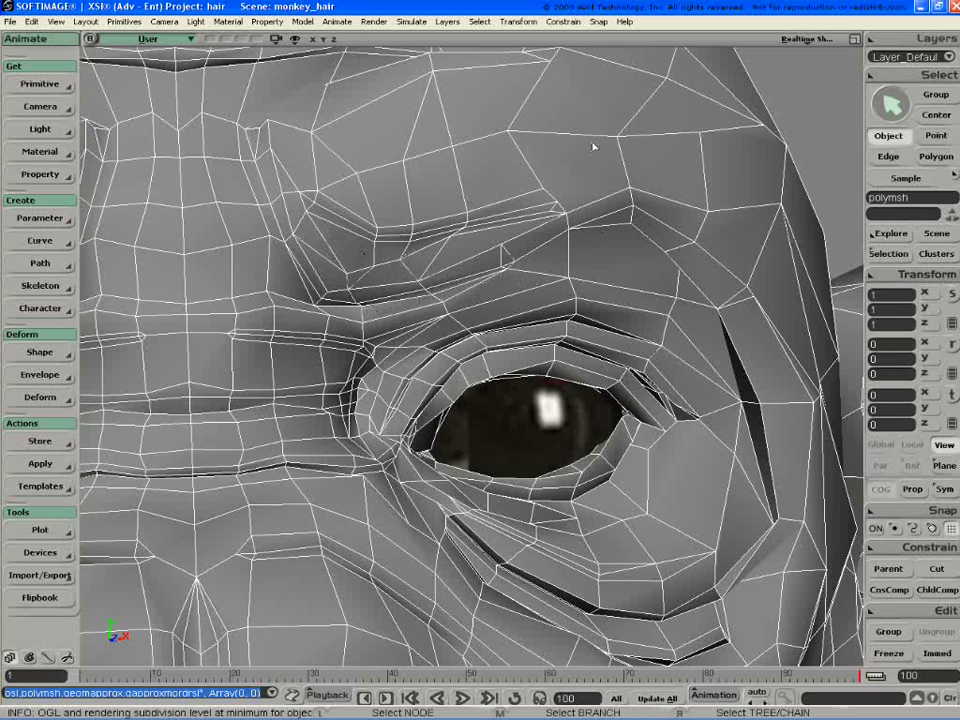
{"action": "key", "text": "p"}
{"action": "left_click_drag", "start_coordinate": [470, 267], "coordinate": [176, 272]}
{"action": "key", "text": "o"}
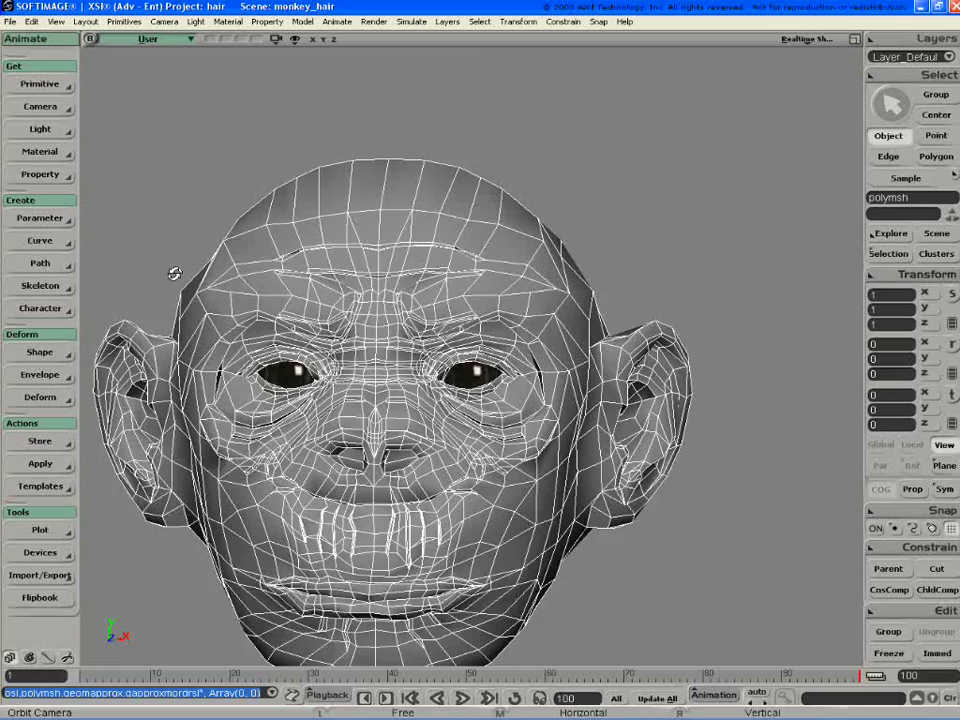
{"action": "key", "text": "p"}
{"action": "left_click_drag", "start_coordinate": [373, 216], "coordinate": [431, 286]}
- Switch the head mesh between its smoothed and base subdivision levels to compare them, ending with the smoothed mesh selected
{"action": "key", "text": "plus"}
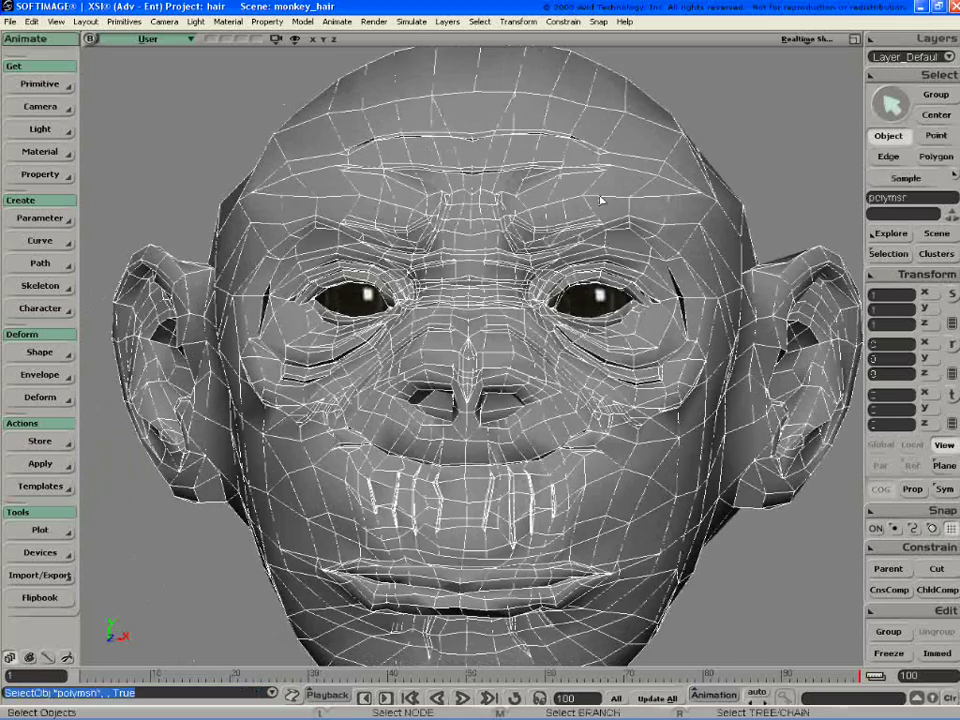
{"action": "key", "text": "t"}
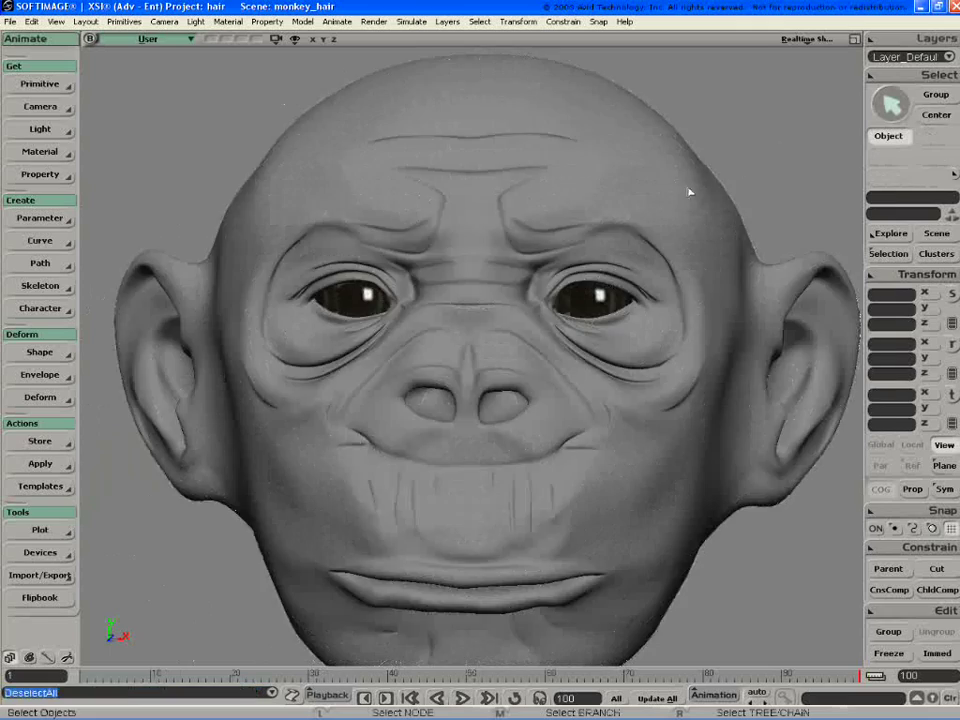
{"action": "key", "text": "space"}
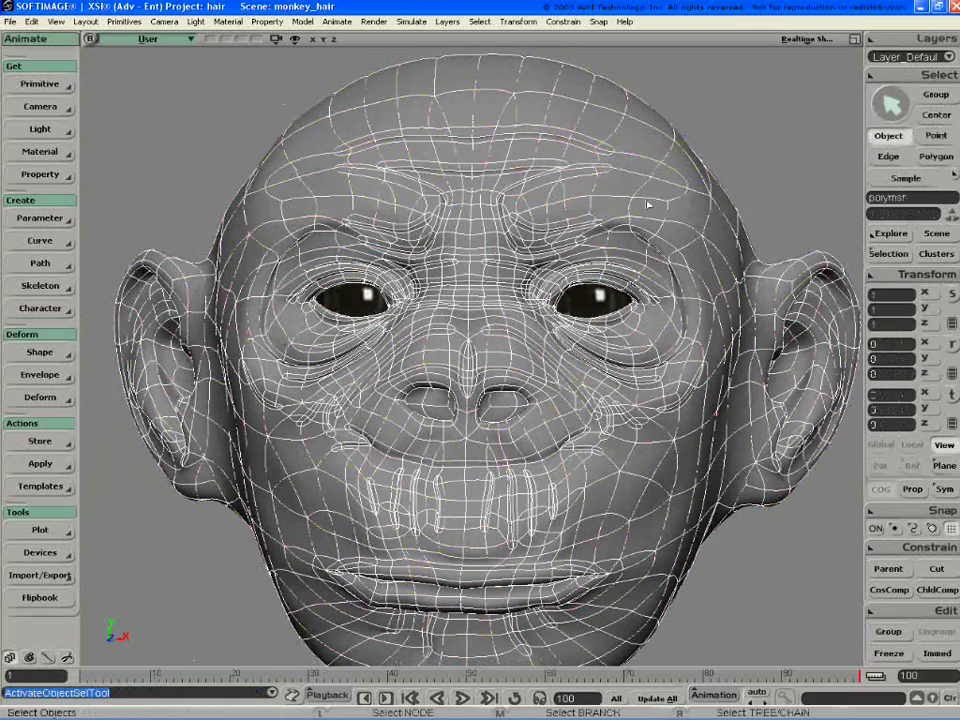
{"action": "key", "text": "minus"}
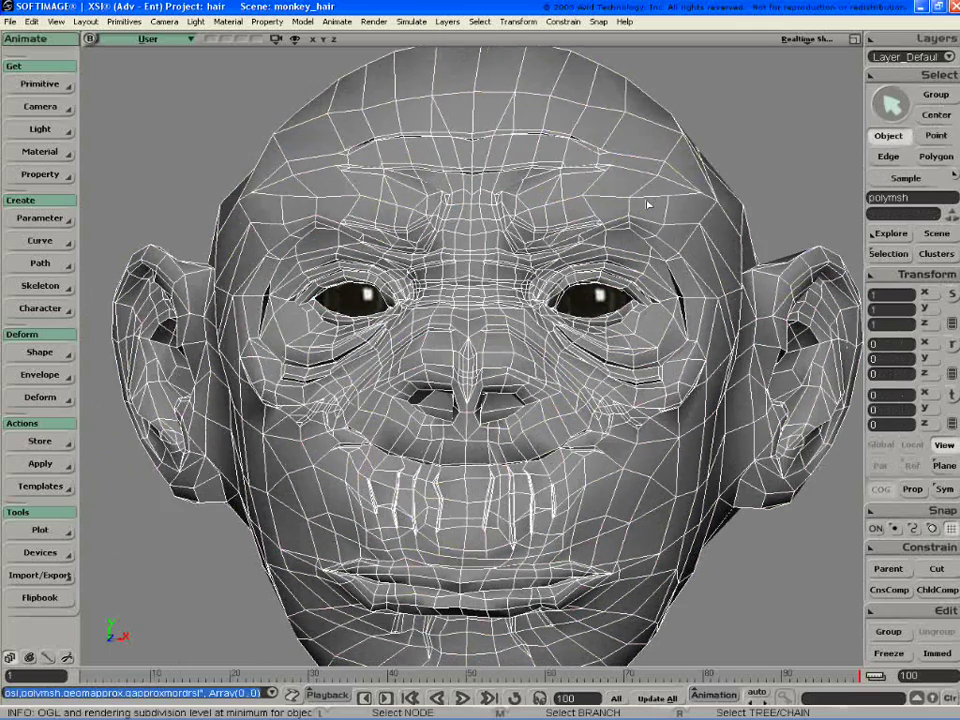
{"action": "key", "text": "plus"}
{"action": "left_click", "coordinate": [722, 141]}
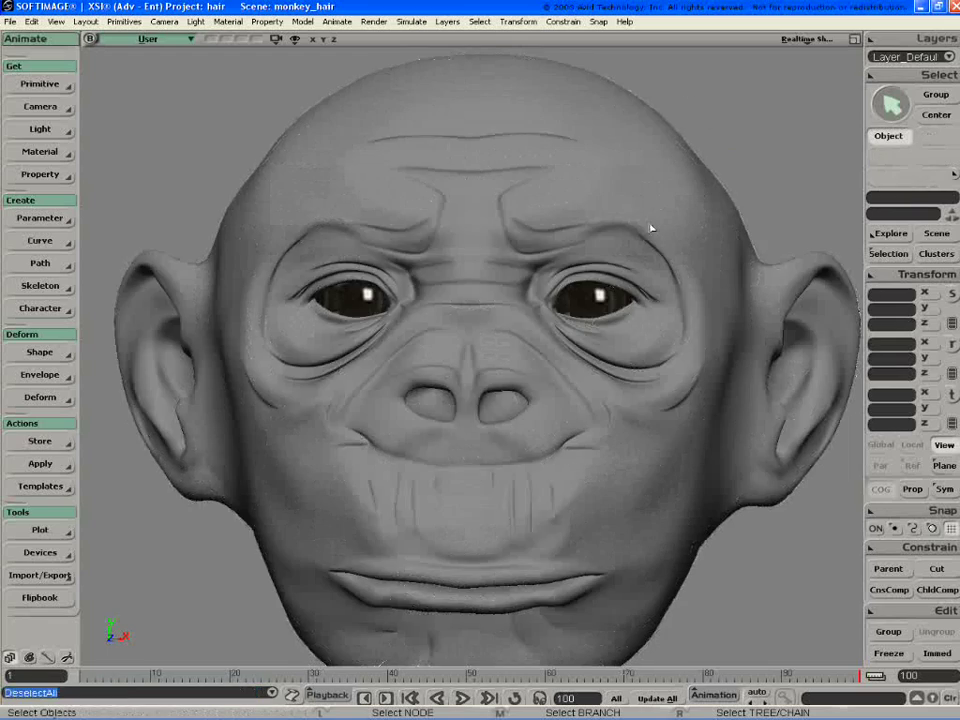
{"action": "left_click", "coordinate": [607, 232]}
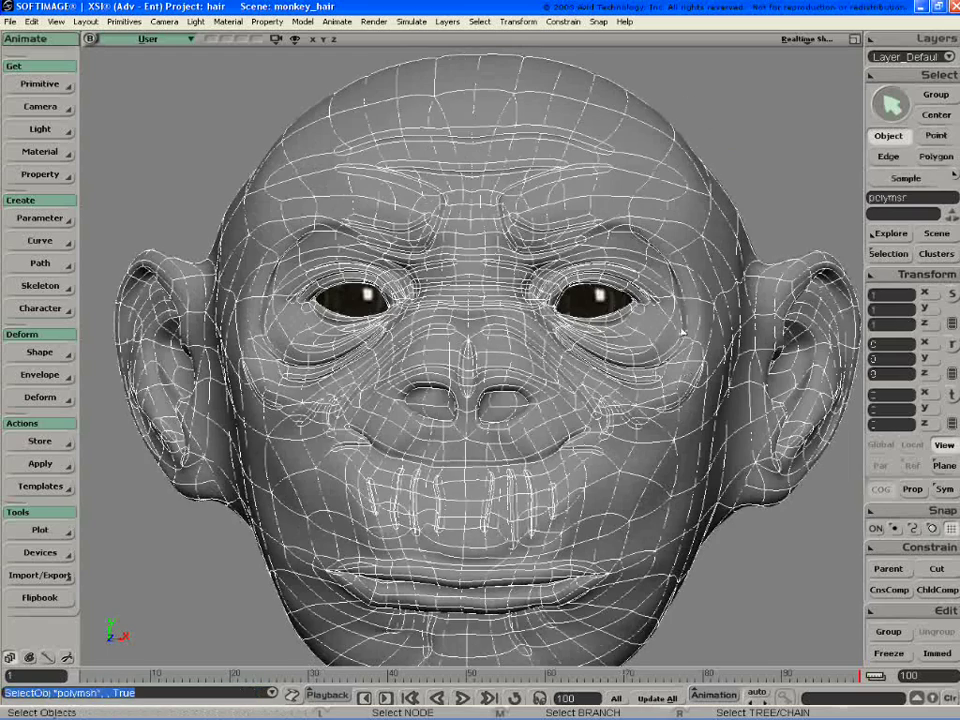
- Examine the whole smoothed head from the front and around to the back of the skull
{"action": "key", "text": "p"}
{"action": "left_click_drag", "start_coordinate": [583, 343], "coordinate": [658, 251]}
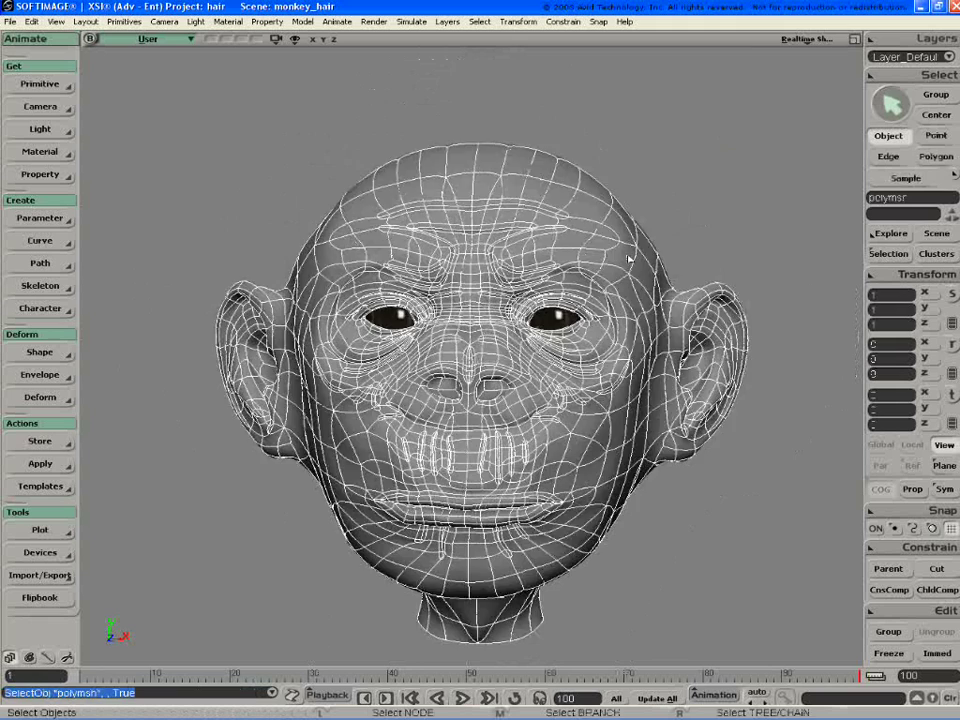
{"action": "key", "text": "o"}
{"action": "left_click_drag", "start_coordinate": [585, 258], "coordinate": [632, 256]}
{"action": "key", "text": "space"}
{"action": "left_click", "coordinate": [664, 216]}
{"action": "key", "text": "z"}
{"action": "left_click_drag", "start_coordinate": [509, 242], "coordinate": [442, 398]}
{"action": "key", "text": "p"}
{"action": "key", "text": "p"}
{"action": "left_click_drag", "start_coordinate": [510, 354], "coordinate": [435, 251]}
- Select the head mesh and lower its subdivision to the base level
{"action": "key", "text": "o"}
{"action": "left_click", "coordinate": [544, 277]}
{"action": "left_click", "coordinate": [542, 264]}
{"action": "left_click", "coordinate": [546, 255]}
{"action": "key", "text": "KP_Subtract"}
{"action": "key", "text": "KP_Subtract"}
- Select a region of polygons on the back of the head and grow the selection several times across the scalp
{"action": "key", "text": "o"}
{"action": "key", "text": "u"}
{"action": "mouse_move", "coordinate": [452, 311]}
{"action": "left_mouse_down"}
{"action": "mouse_move", "coordinate": [364, 379]}
{"action": "mouse_move", "coordinate": [489, 379]}
{"action": "mouse_move", "coordinate": [523, 411]}
{"action": "left_mouse_up"}
{"action": "key", "text": "shift+plus"}
{"action": "key", "text": "shift+plus"}
{"action": "key", "text": "shift+plus"}
{"action": "key", "text": "shift+plus"}
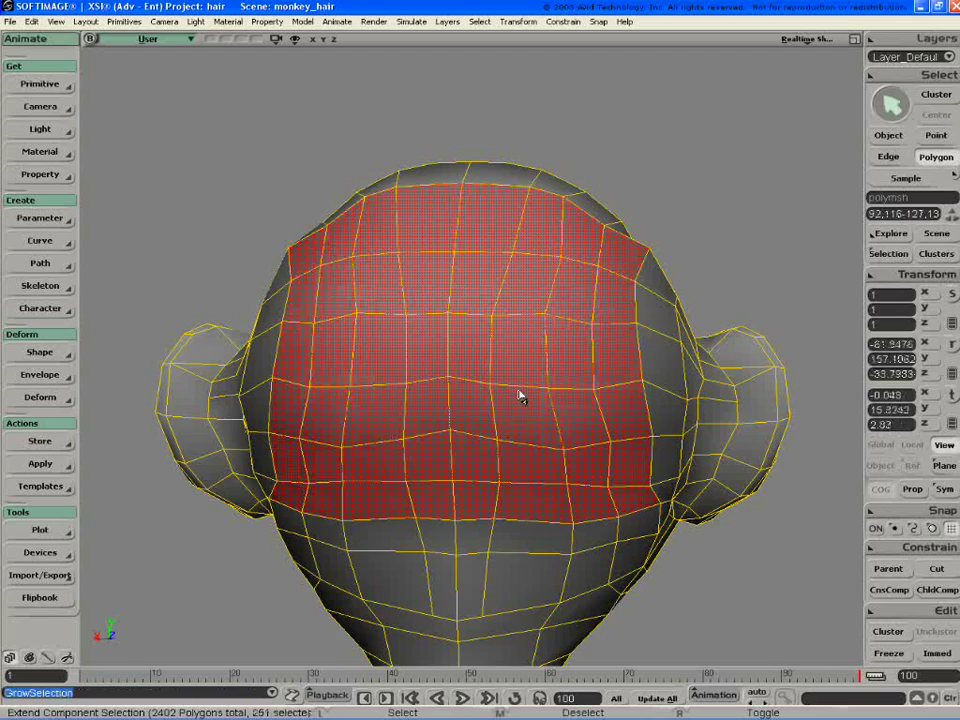
- Try to remove the unwanted mouth and lower-face polygons from the selection with a region
{"action": "key", "text": "o"}
{"action": "left_click_drag", "start_coordinate": [574, 314], "coordinate": [481, 332]}
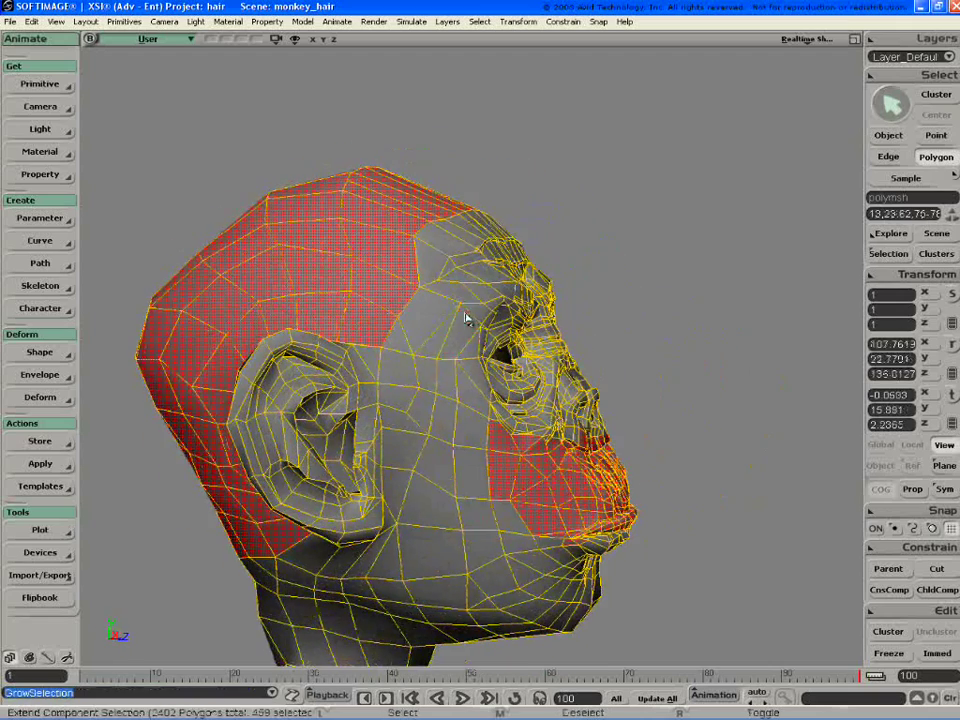
{"action": "left_click", "coordinate": [481, 332], "text": "shift"}
{"action": "key", "text": "ctrl+z"}
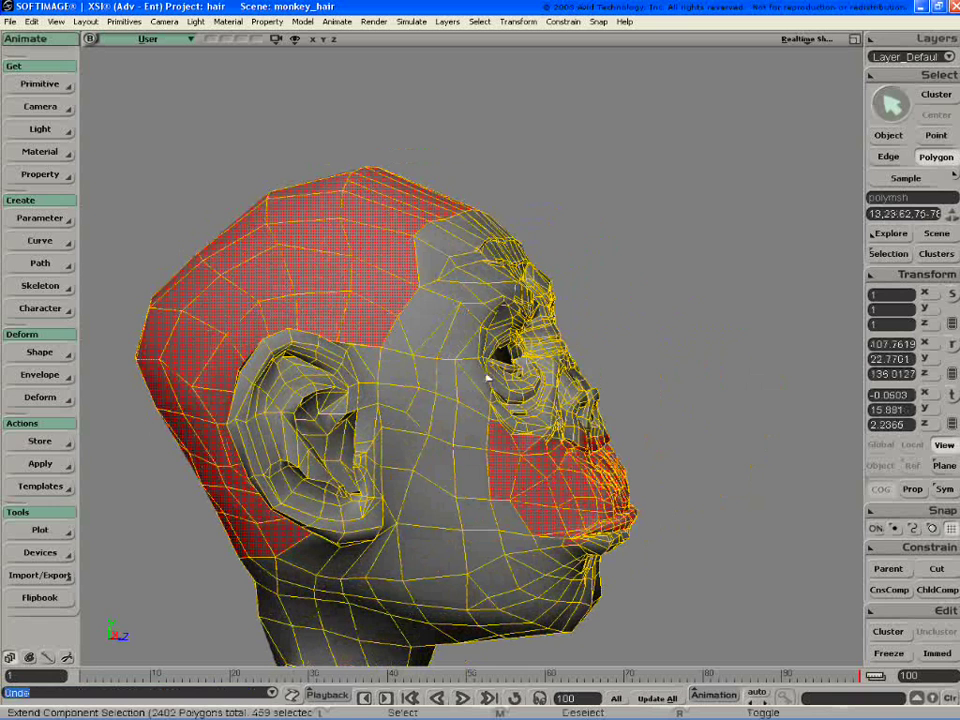
{"action": "left_click_drag", "start_coordinate": [467, 363], "coordinate": [736, 556], "text": "shift"}
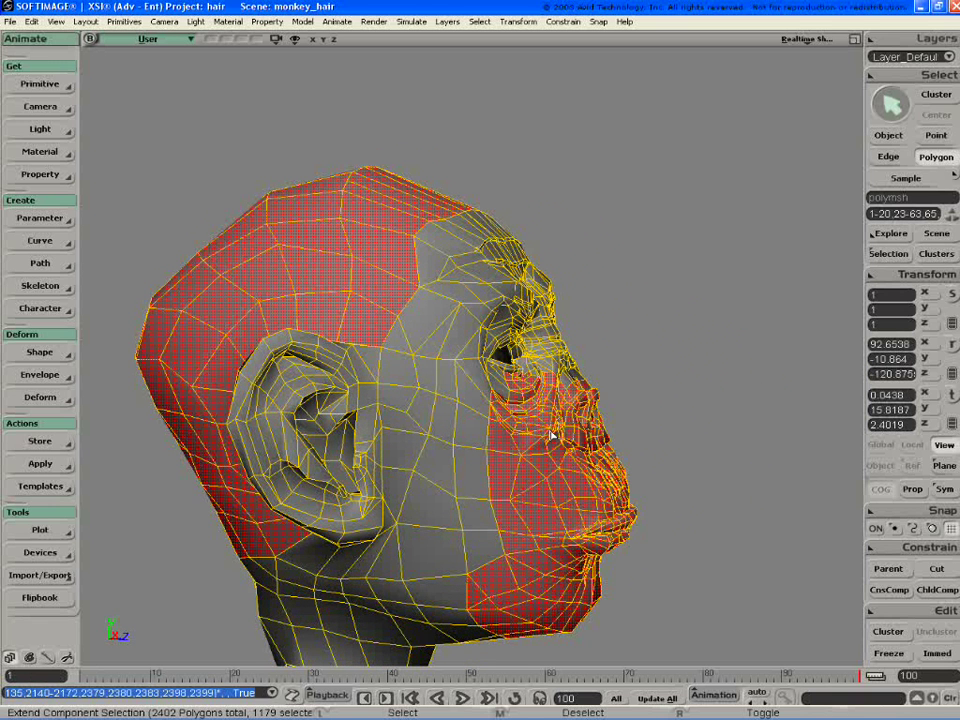
{"action": "right_click", "coordinate": [890, 101]}
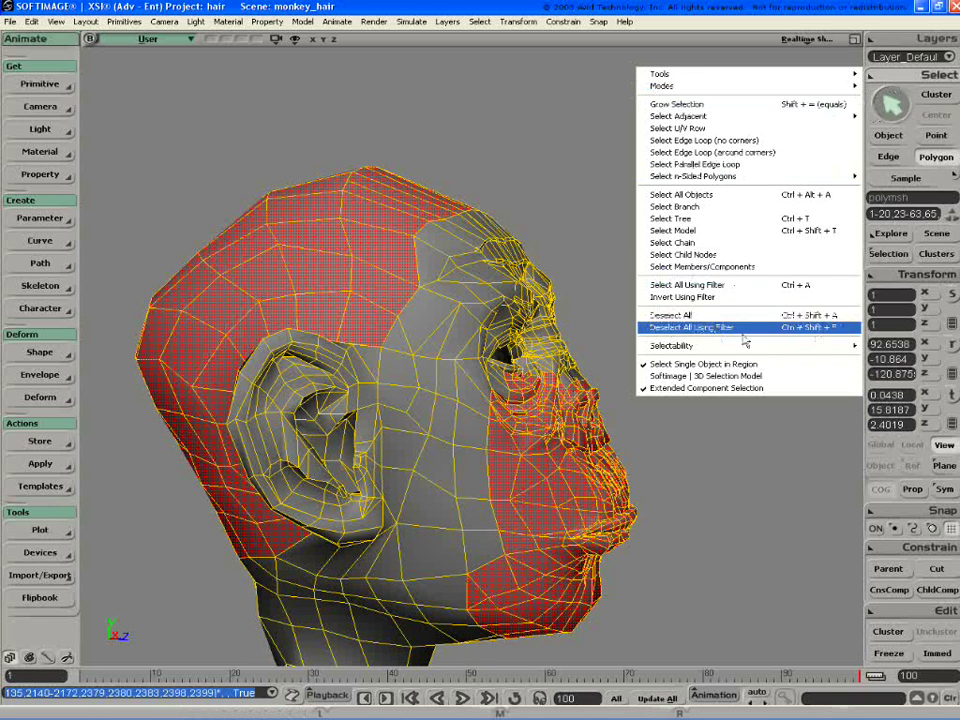
{"action": "left_click", "coordinate": [450, 364]}
- Deselect all polygons on the front of the face, keeping only the scalp polygons selected
{"action": "left_click_drag", "start_coordinate": [440, 344], "coordinate": [801, 660], "text": "ctrl+shift"}
{"action": "key", "text": "f"}
{"action": "middle_click_drag", "start_coordinate": [675, 418], "coordinate": [815, 415]}
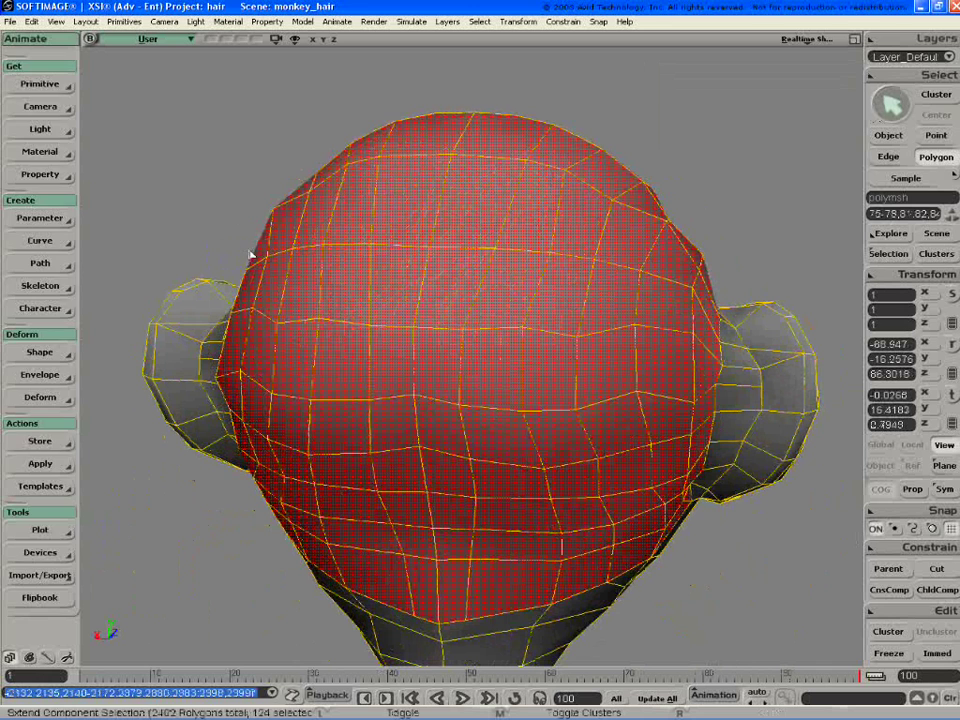
- Create hair from the selected scalp polygons, collapse its property page and display the render hairs
{"action": "key", "text": "ctrl+2"}
{"action": "left_click", "coordinate": [57, 88]}
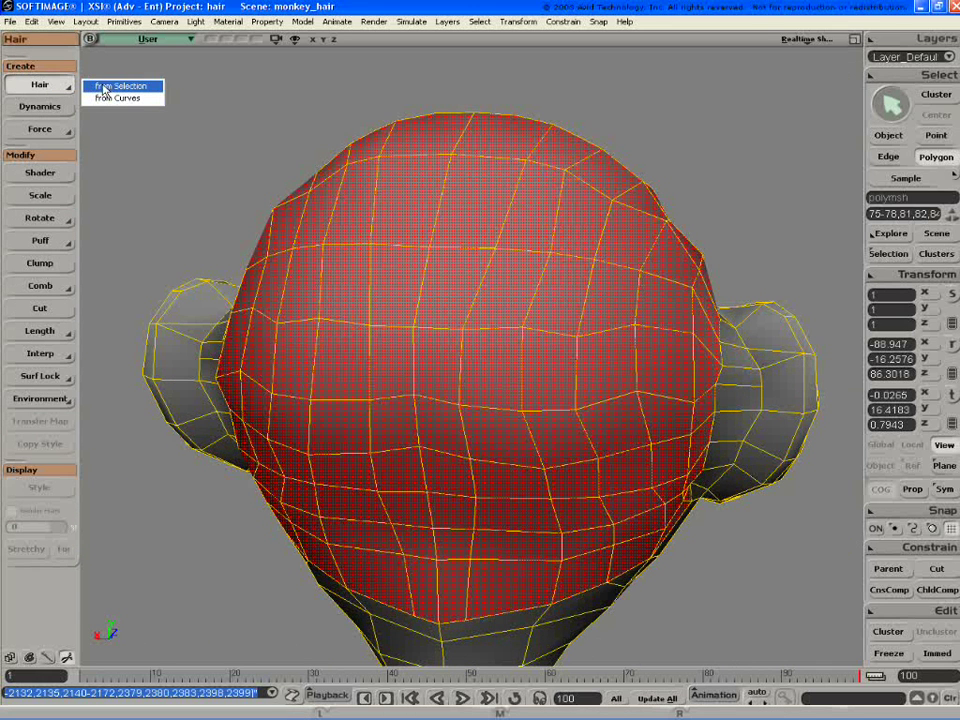
{"action": "left_click", "coordinate": [123, 88]}
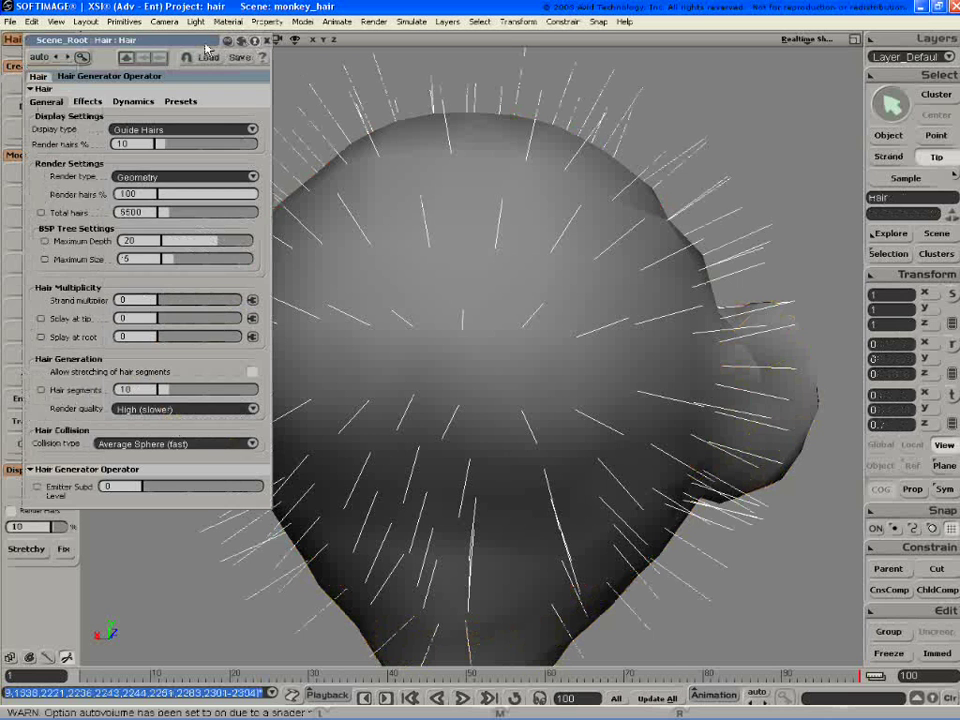
{"action": "double_click", "coordinate": [206, 45]}
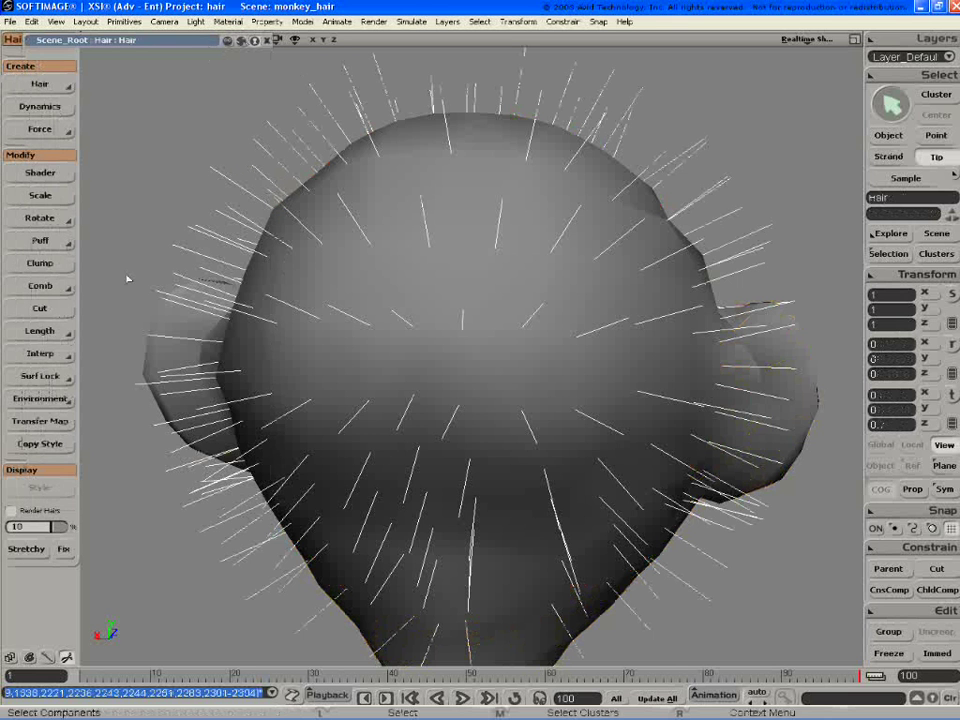
{"action": "left_click", "coordinate": [11, 510]}
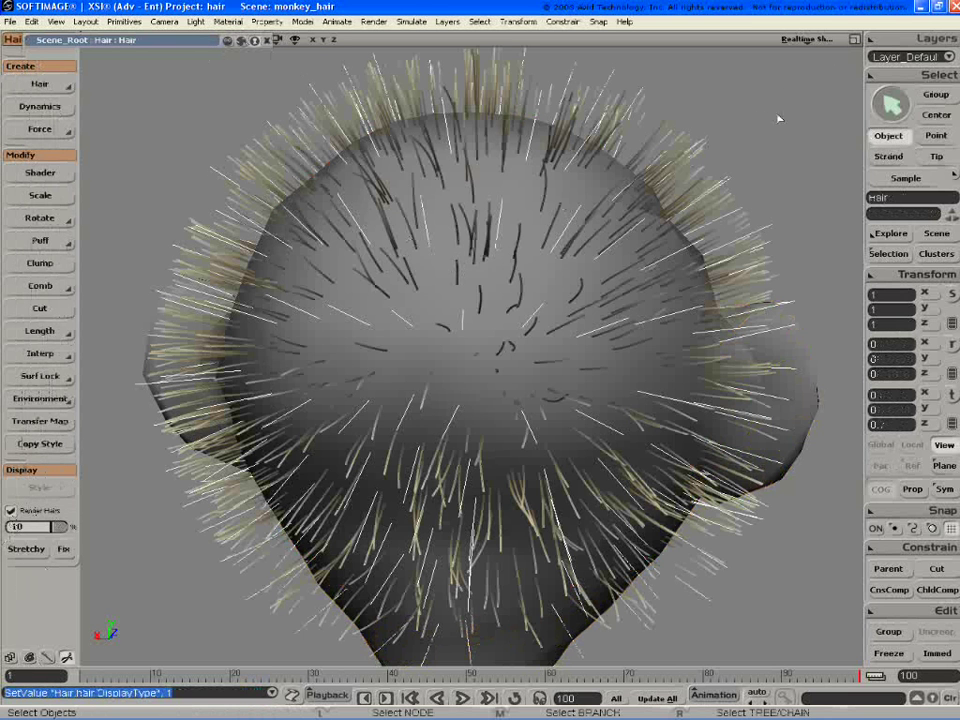
- Select the head mesh from the front and raise its subdivision level
{"action": "left_click_drag", "start_coordinate": [780, 118], "coordinate": [519, 410]}
{"action": "key", "text": "o"}
{"action": "key", "text": "p"}
{"action": "left_click", "coordinate": [553, 460]}
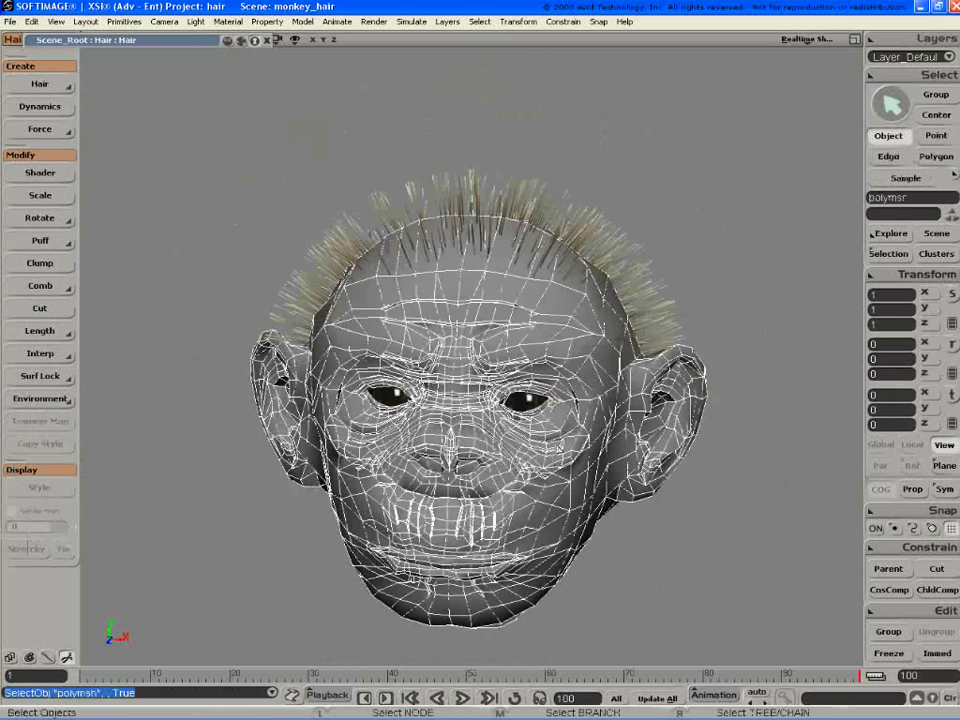
{"action": "key", "text": "plus"}
- Select the points of the hair strands on one upper side of the head and turn on proportional manipulation for translation
{"action": "left_click", "coordinate": [635, 262]}
{"action": "key", "text": "o"}
{"action": "mouse_move", "coordinate": [553, 349]}
{"action": "left_mouse_down"}
{"action": "mouse_move", "coordinate": [563, 321]}
{"action": "mouse_move", "coordinate": [550, 330]}
{"action": "left_mouse_up"}
{"action": "key", "text": "t"}
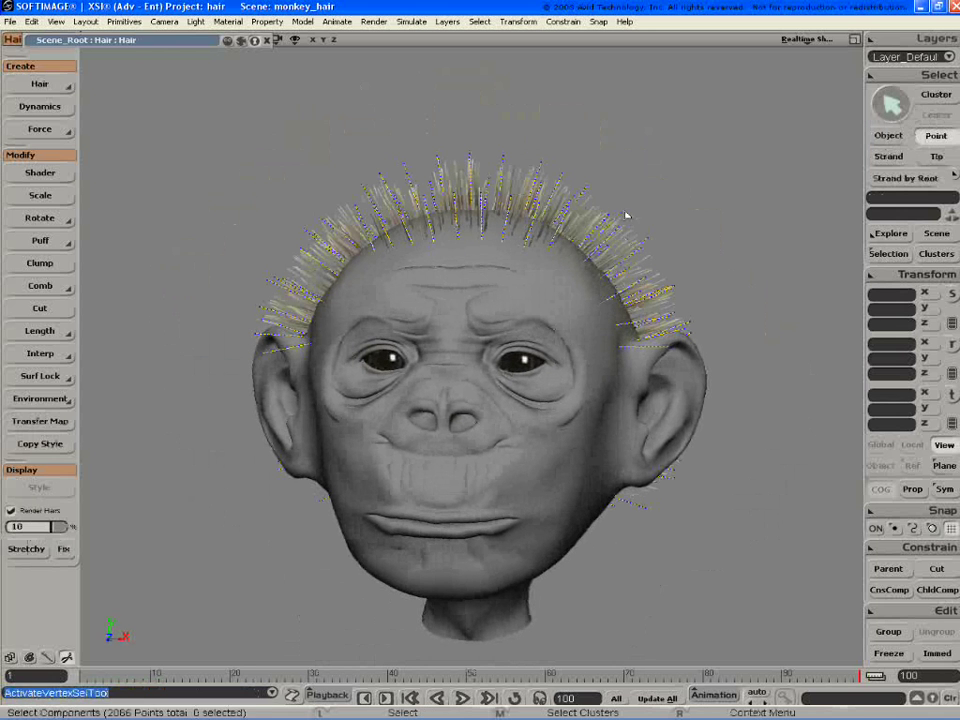
{"action": "left_click_drag", "start_coordinate": [608, 200], "coordinate": [695, 325]}
{"action": "key", "text": "v"}
{"action": "left_click", "coordinate": [906, 491]}
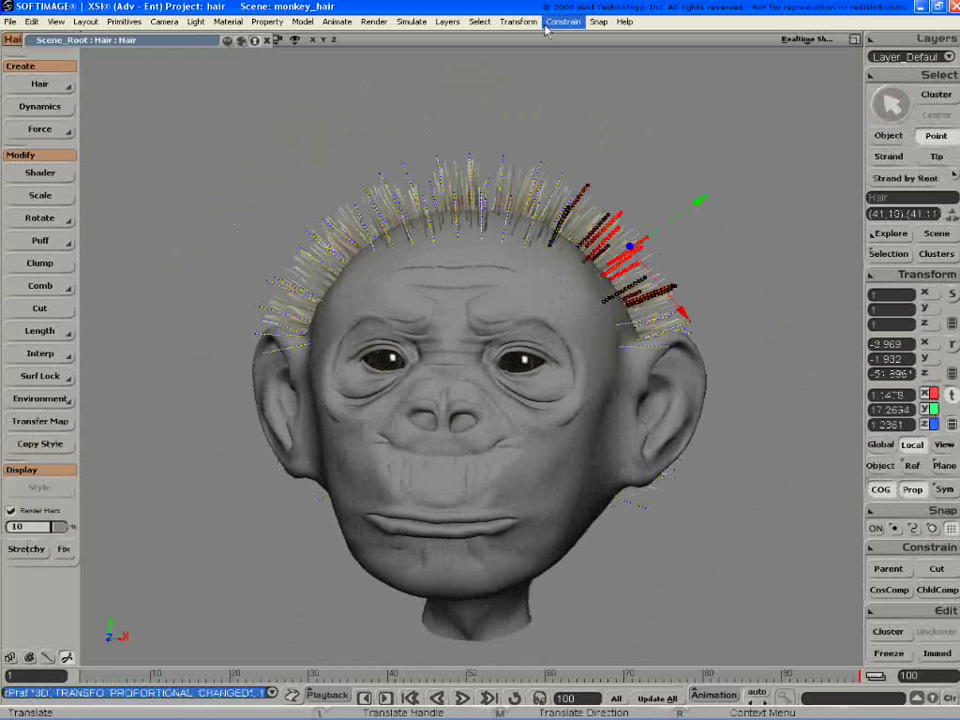
- Try to translate the selected hair points with proportional falloff, and undo the move
{"action": "left_click_drag", "start_coordinate": [717, 246], "coordinate": [729, 219]}
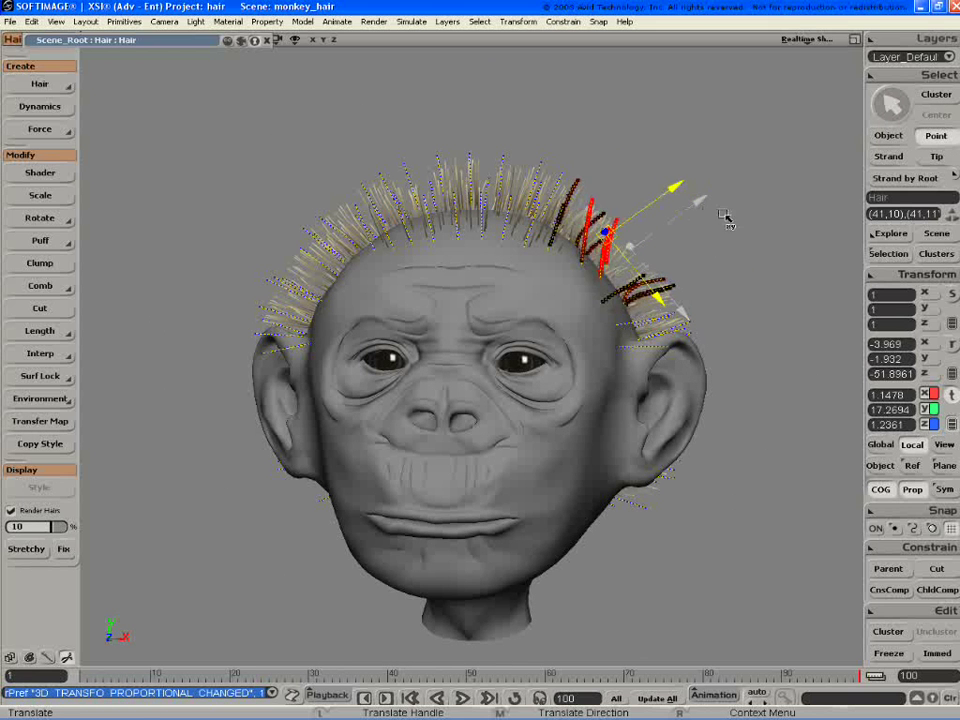
{"action": "key", "text": "ctrl+z"}
- Create a symmetry map for the hair object on the YZ plane, close its property page and reselect the hair
{"action": "key", "text": "space"}
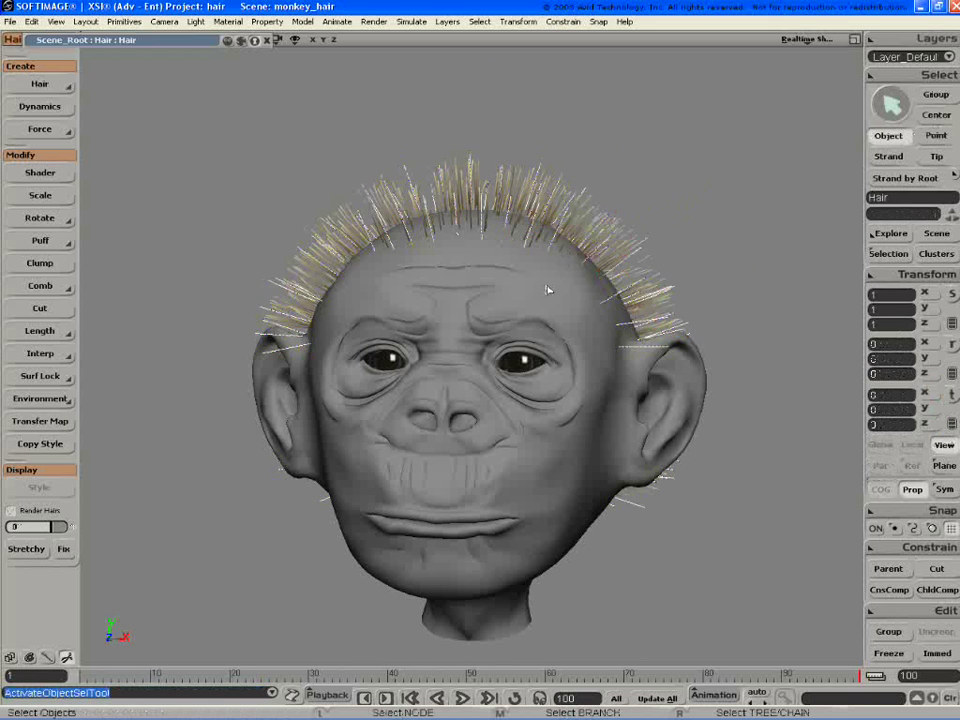
{"action": "left_click", "coordinate": [450, 285]}
{"action": "left_click", "coordinate": [461, 195]}
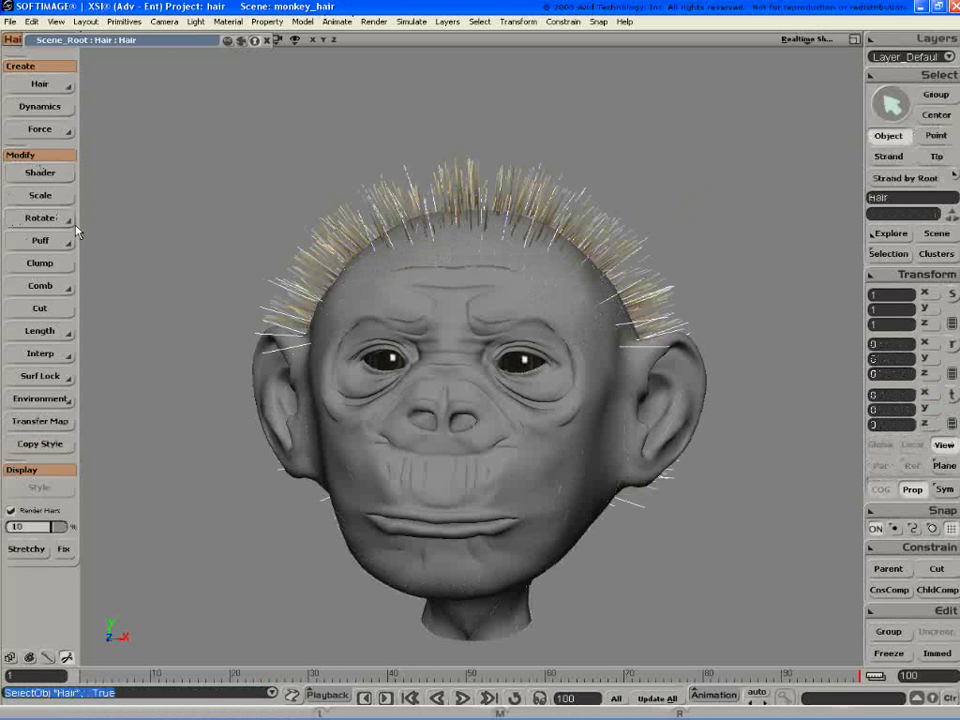
{"action": "key", "text": "2"}
{"action": "key", "text": "1"}
{"action": "left_click", "coordinate": [40, 174]}
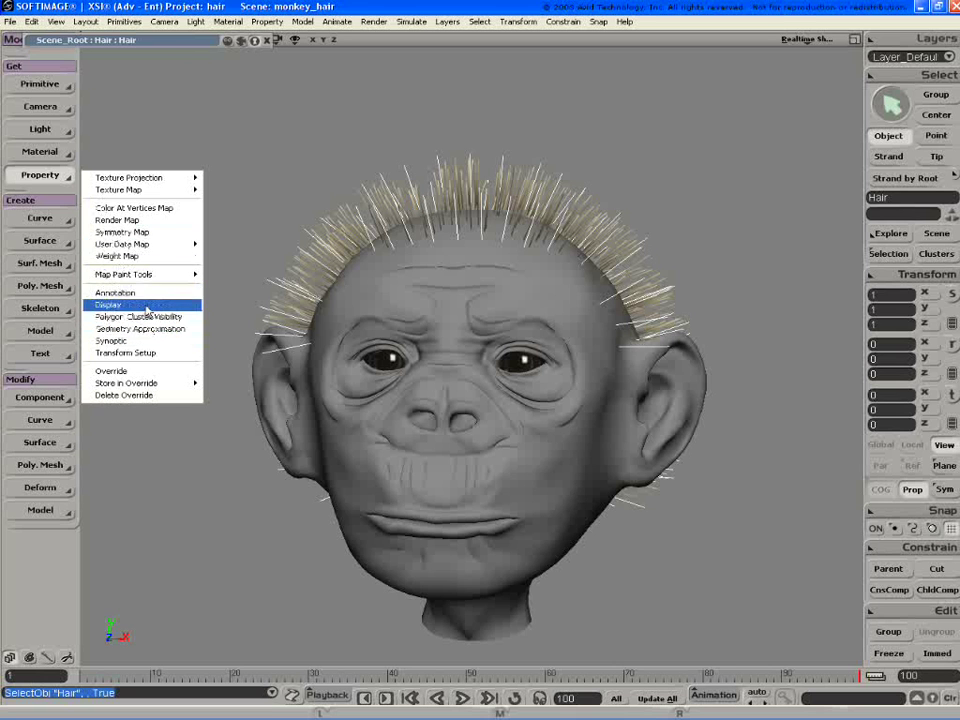
{"action": "left_click", "coordinate": [130, 232]}
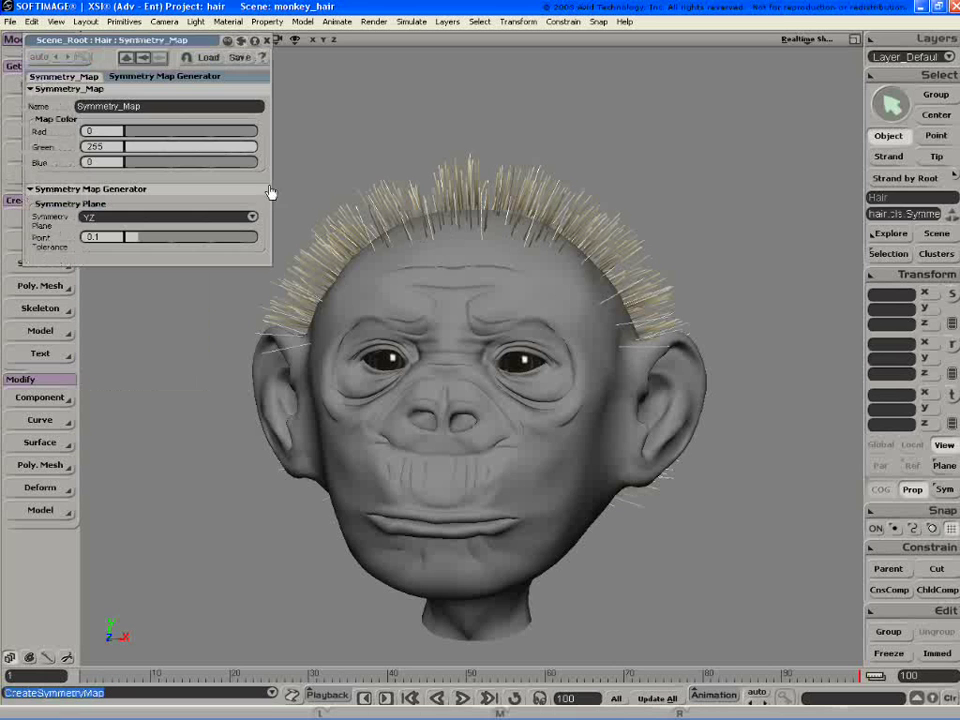
{"action": "left_click", "coordinate": [266, 40]}
{"action": "left_click", "coordinate": [631, 249]}
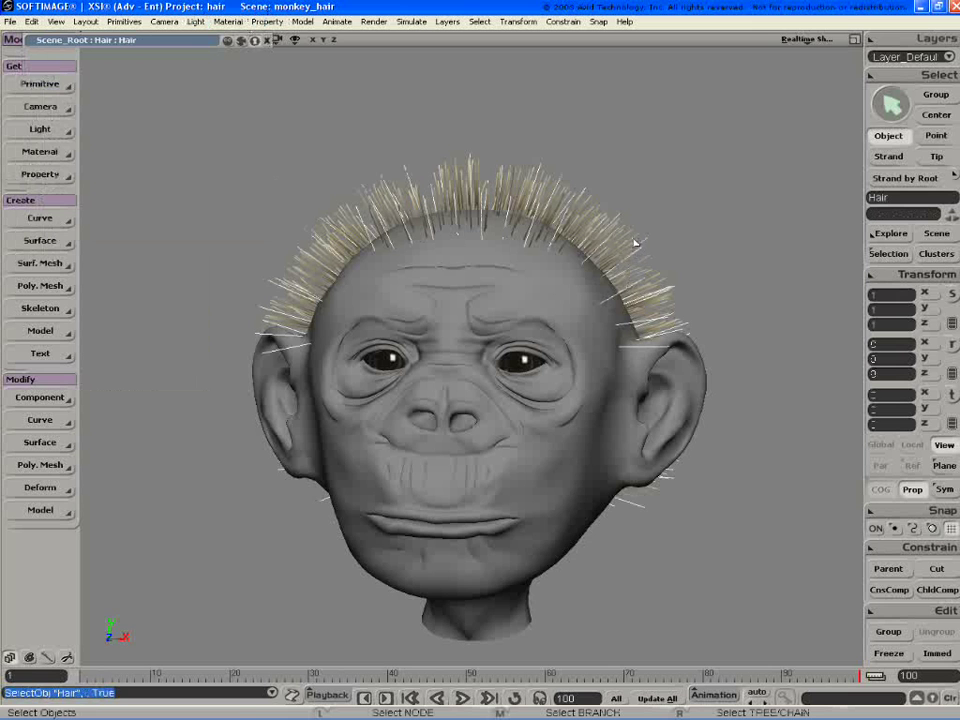
- Try to translate the selected hair points again with the symmetry map in place, and undo the move
{"action": "key", "text": "t"}
{"action": "key", "text": "v"}
{"action": "left_click_drag", "start_coordinate": [680, 268], "coordinate": [690, 232]}
{"action": "key", "text": "ctrl+z"}
{"action": "key", "text": "ctrl+z"}
{"action": "key", "text": "ctrl+z"}
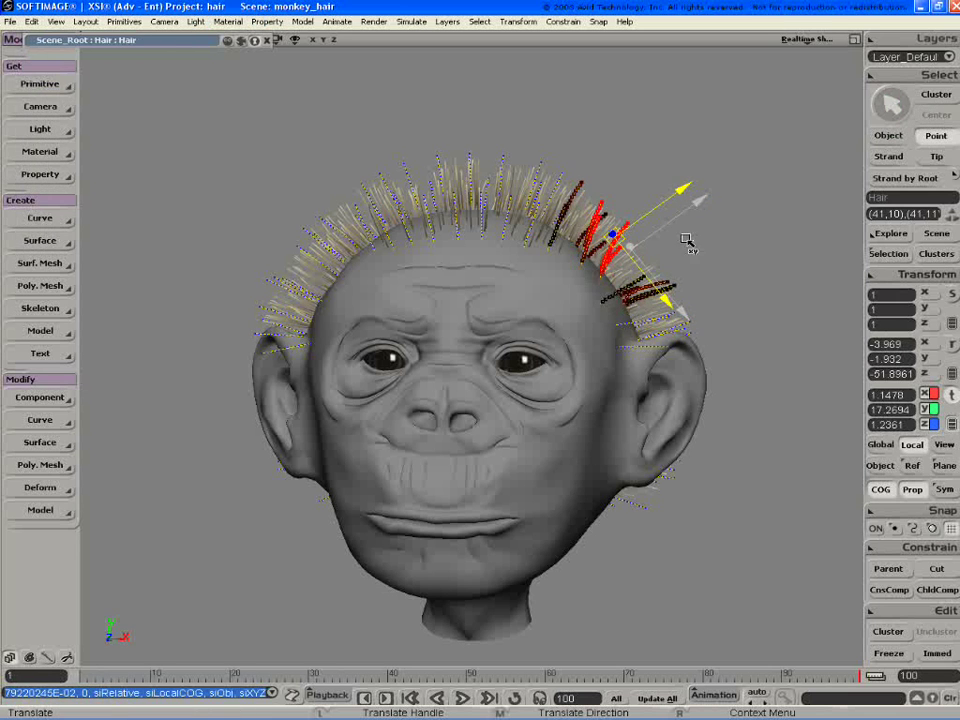
- Turn on symmetrical manipulation and test it with a small move of the selected hair points, undoing the move
{"action": "left_click", "coordinate": [943, 489]}
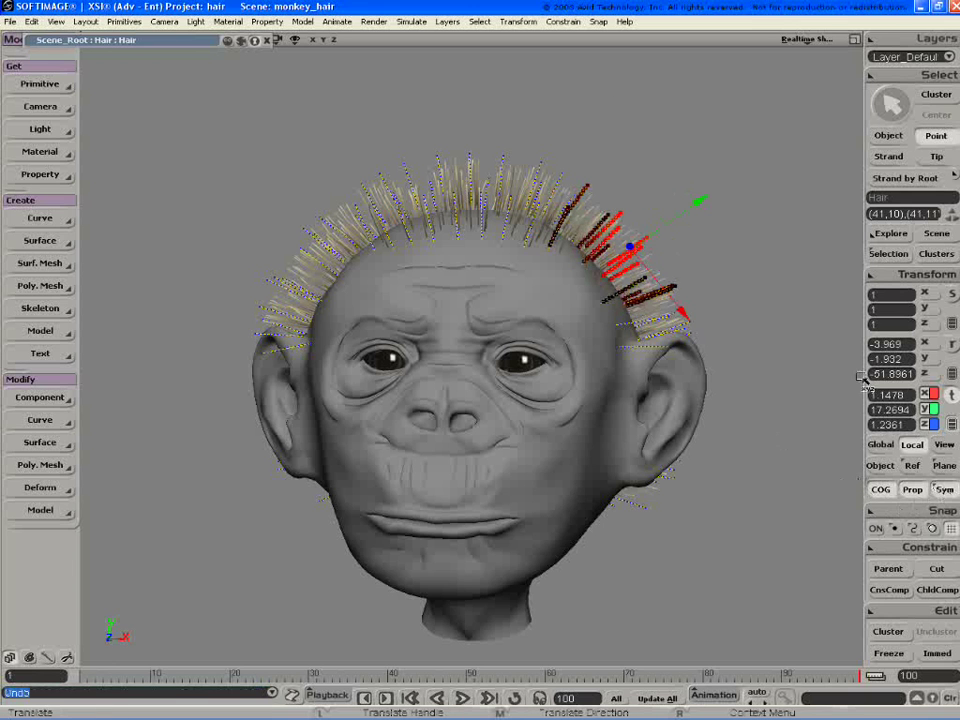
{"action": "mouse_move", "coordinate": [690, 232]}
{"action": "left_mouse_down"}
{"action": "mouse_move", "coordinate": [690, 208]}
{"action": "mouse_move", "coordinate": [665, 193]}
{"action": "mouse_move", "coordinate": [700, 258]}
{"action": "mouse_move", "coordinate": [693, 252]}
{"action": "left_mouse_up"}
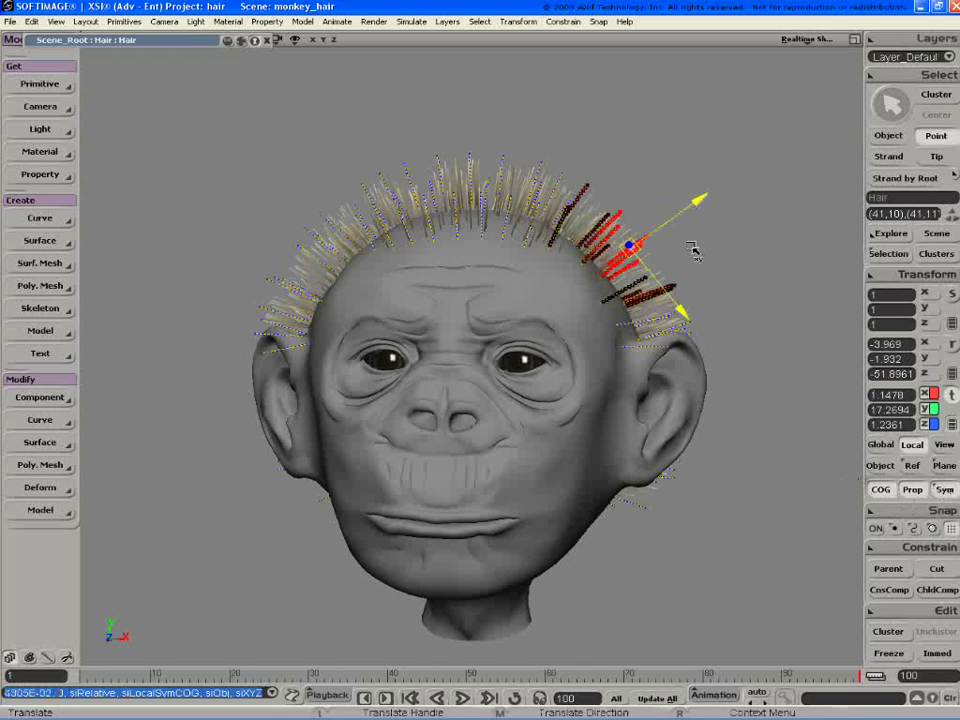
{"action": "key", "text": "ctrl+z"}
- Make the hair stretchy so that its strands can lengthen while points are translated
{"action": "key", "text": "z"}
{"action": "left_click_drag", "start_coordinate": [557, 198], "coordinate": [519, 231]}
{"action": "key", "text": "p"}
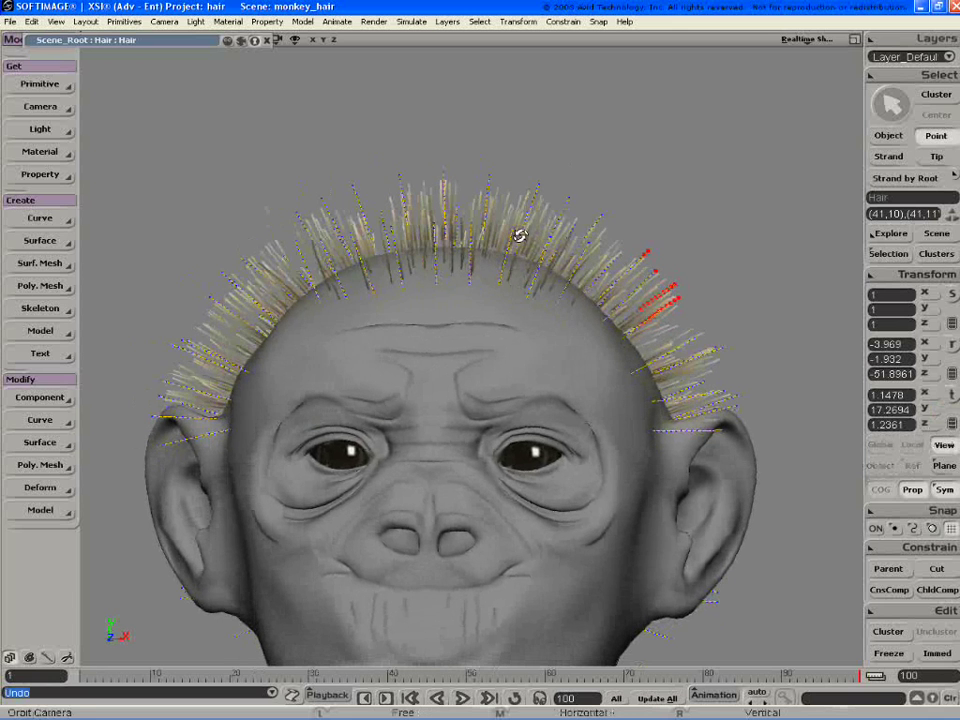
{"action": "key", "text": "v"}
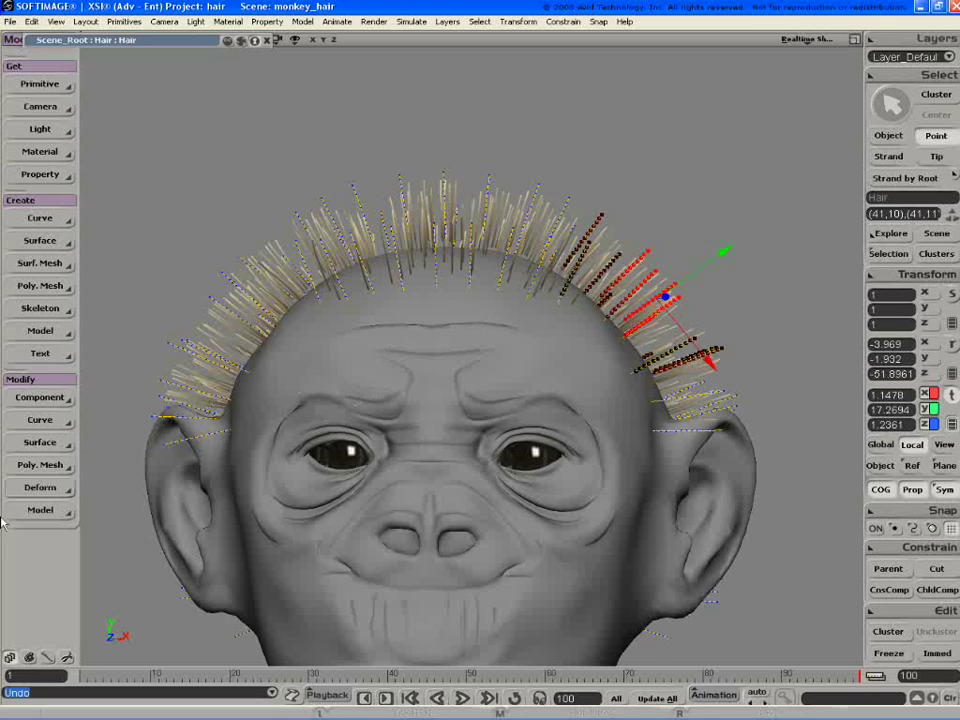
{"action": "key", "text": "5"}
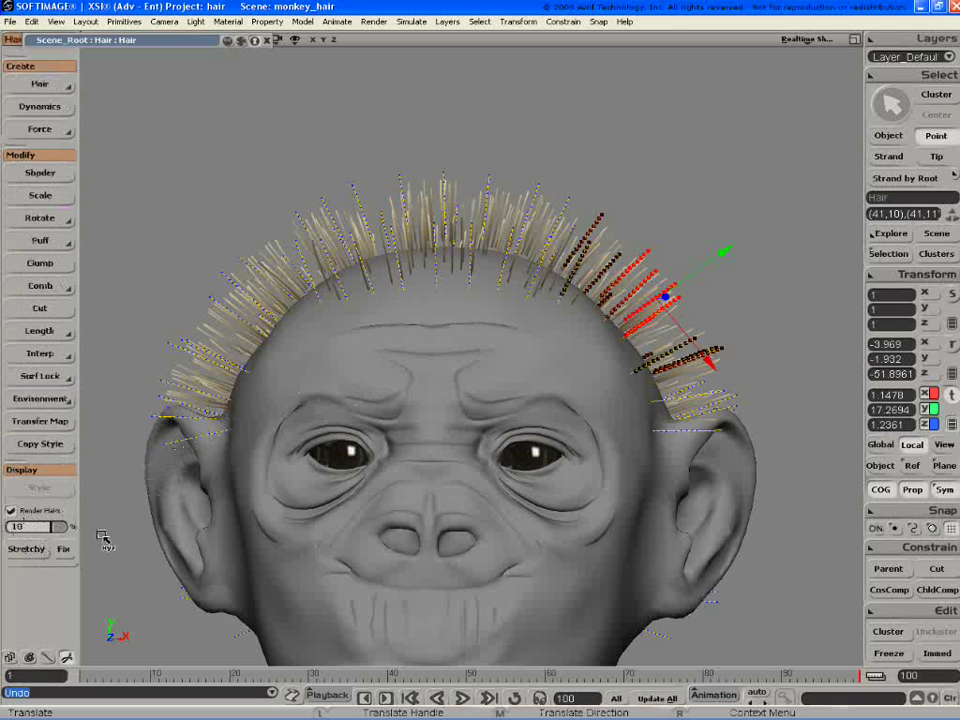
{"action": "left_click", "coordinate": [27, 549]}
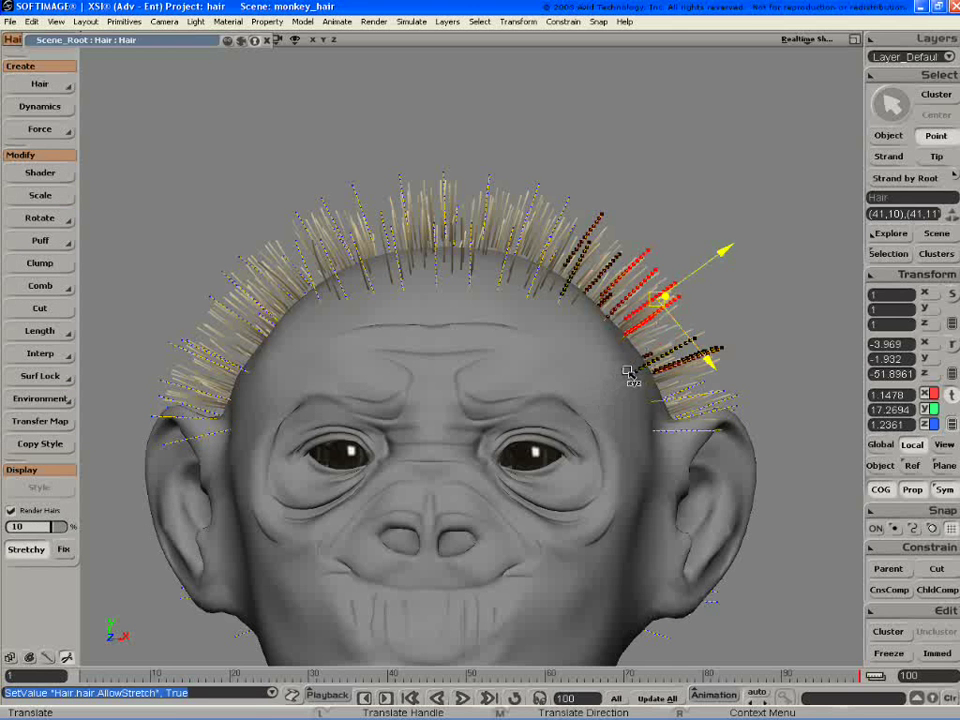
- Try to pull the selected hair points up and away from the head, and undo the stretch
{"action": "left_click_drag", "start_coordinate": [640, 366], "coordinate": [698, 308]}
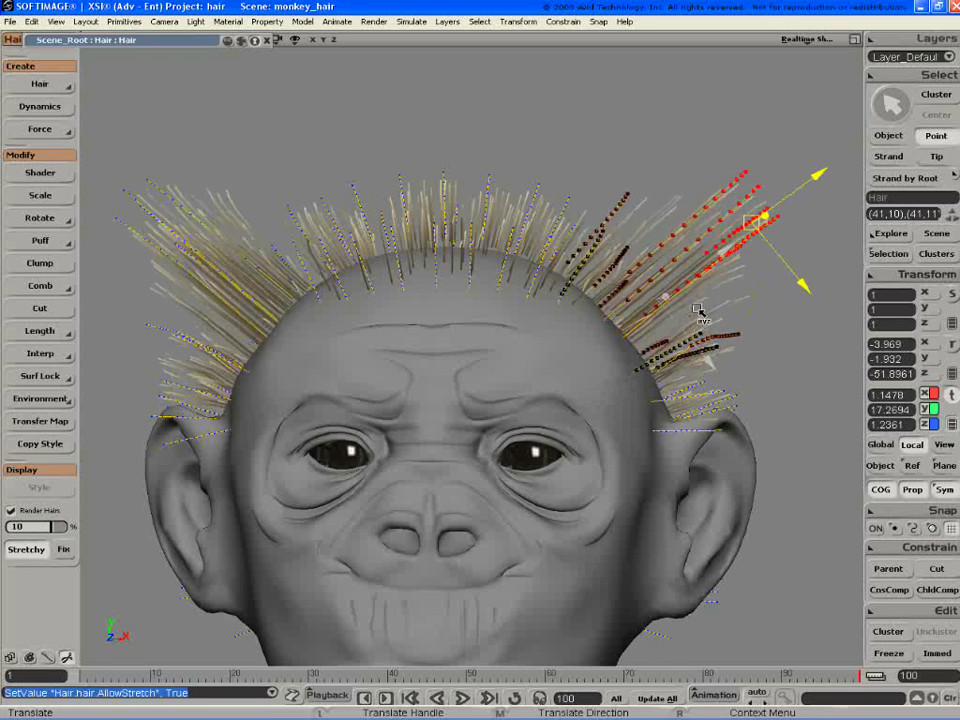
{"action": "key", "text": "ctrl+z"}
{"action": "key", "text": "ctrl+z"}
{"action": "key", "text": "ctrl+z"}
{"action": "key", "text": "ctrl+z"}
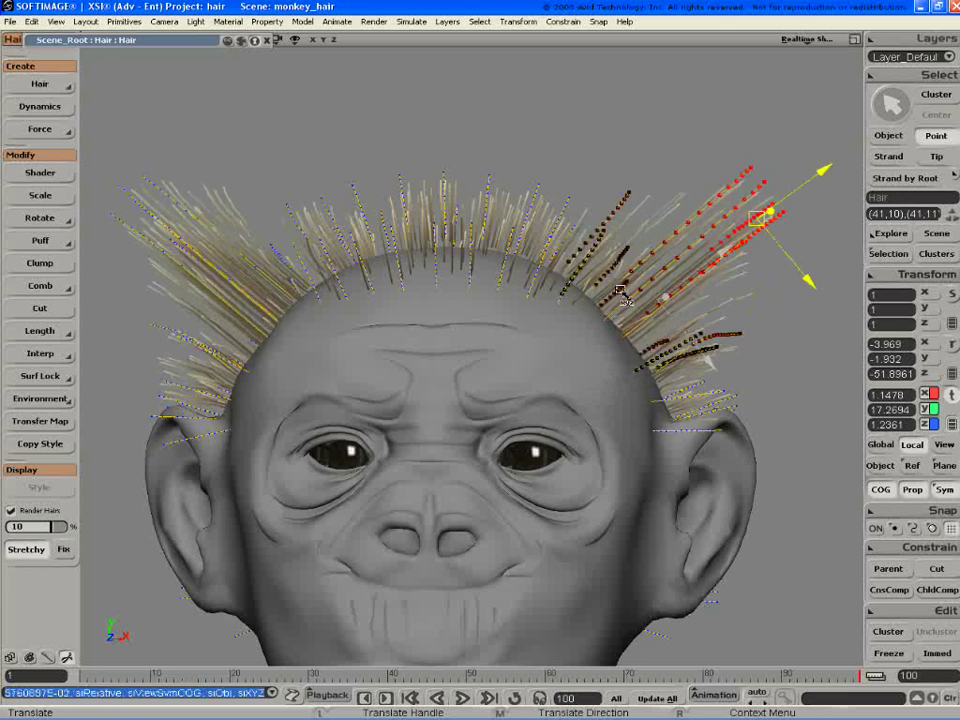
{"action": "key", "text": "ctrl+z"}
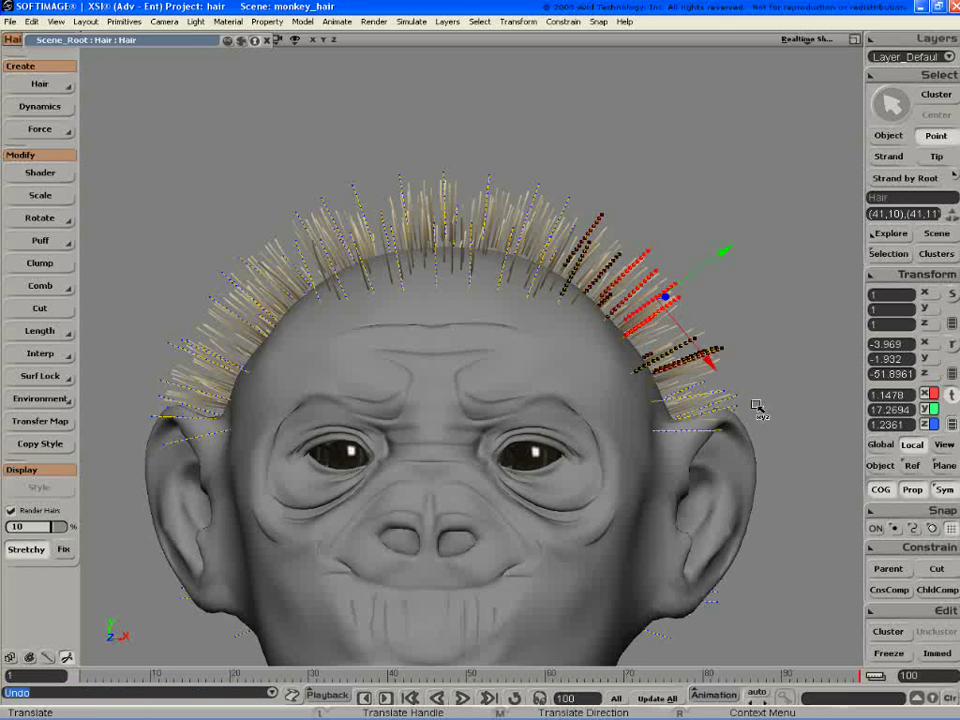
- Pull the selected hair points outward symmetrically with a wider proportional falloff, and deselect the hair
{"action": "left_click_drag", "start_coordinate": [664, 260], "coordinate": [682, 261]}
{"action": "left_click_drag", "start_coordinate": [755, 293], "coordinate": [842, 243]}
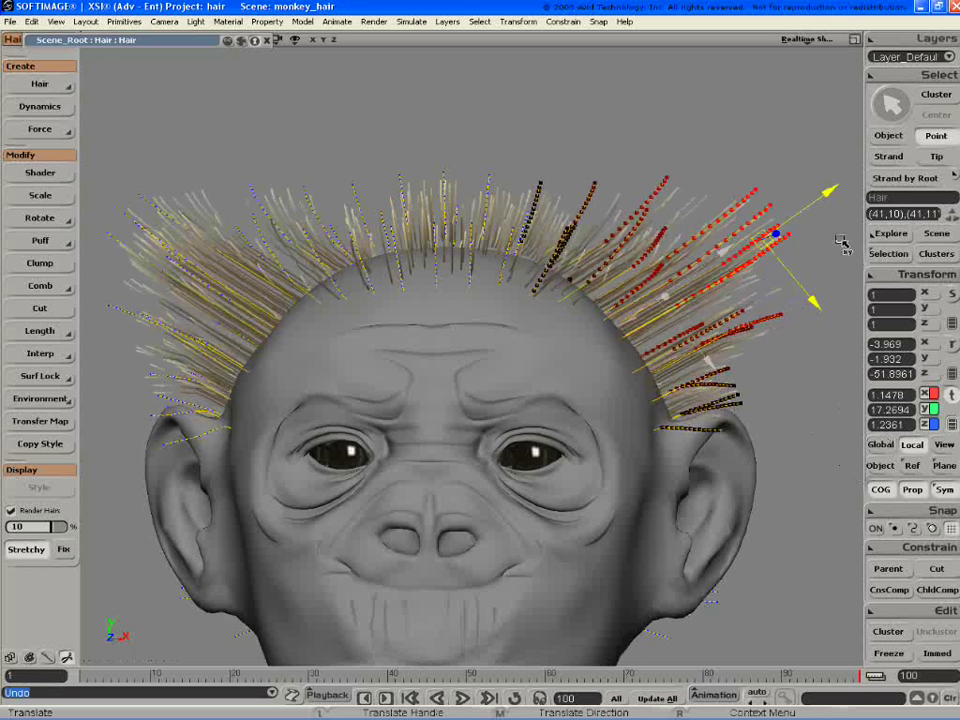
{"action": "key", "text": "space"}
{"action": "left_click", "coordinate": [504, 374]}
{"action": "key", "text": "f"}
{"action": "left_click", "coordinate": [750, 376]}
{"action": "key", "text": "z"}
{"action": "left_click_drag", "start_coordinate": [540, 234], "coordinate": [537, 316]}
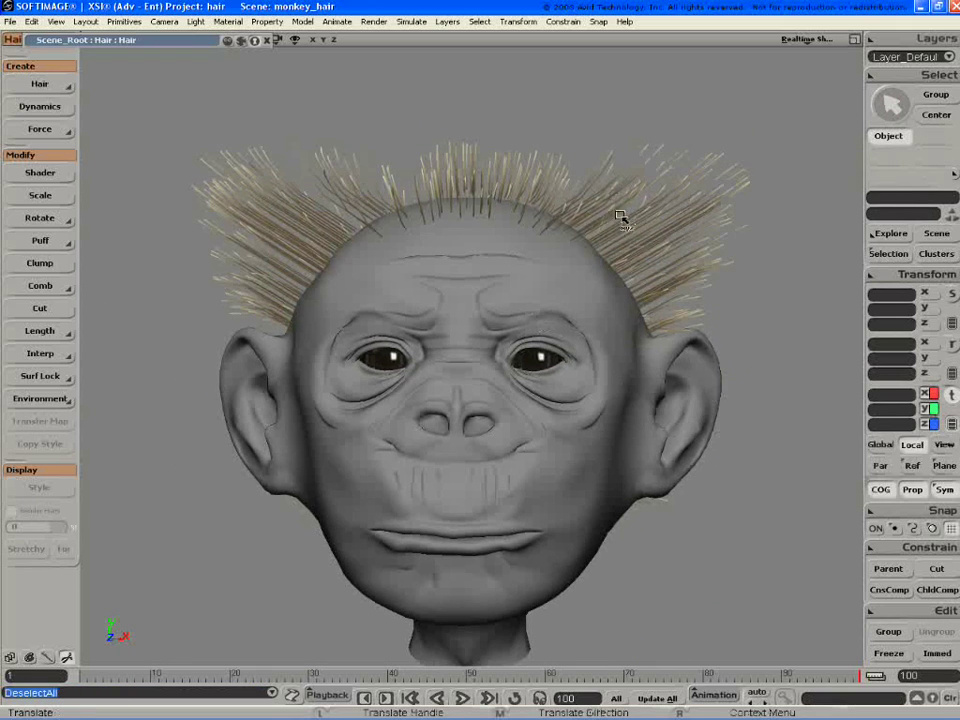
- Examine the stretched hair tufts on both sides of the head for symmetry
{"action": "middle_click_drag", "start_coordinate": [620, 218], "coordinate": [653, 172]}
{"action": "key", "text": "s"}
{"action": "key", "text": "space"}
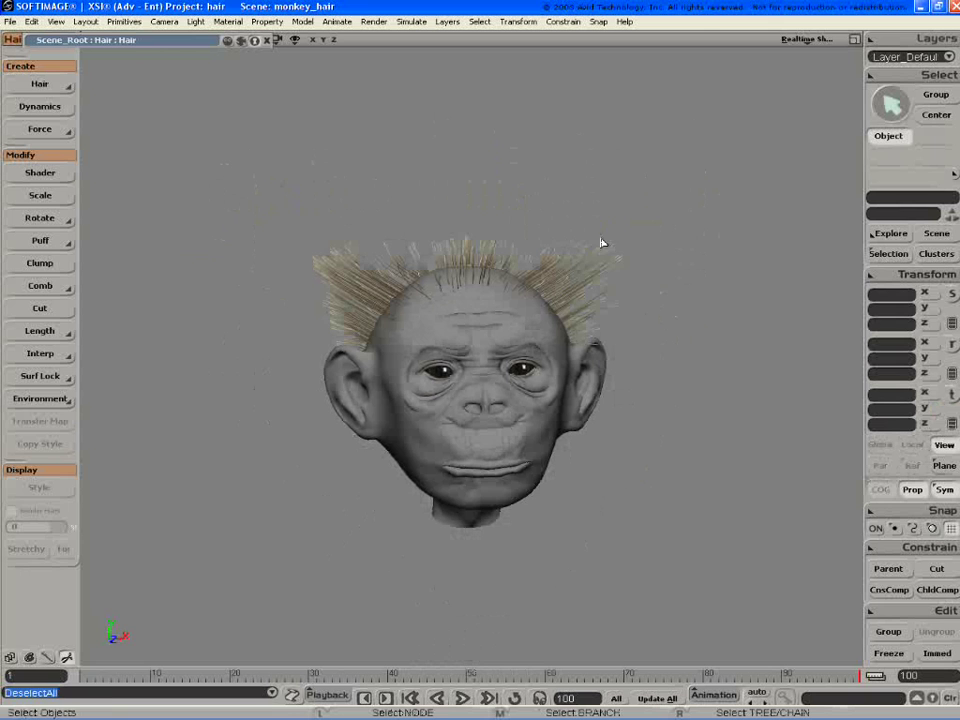
{"action": "left_click", "coordinate": [602, 285]}
{"action": "left_click", "coordinate": [682, 246]}
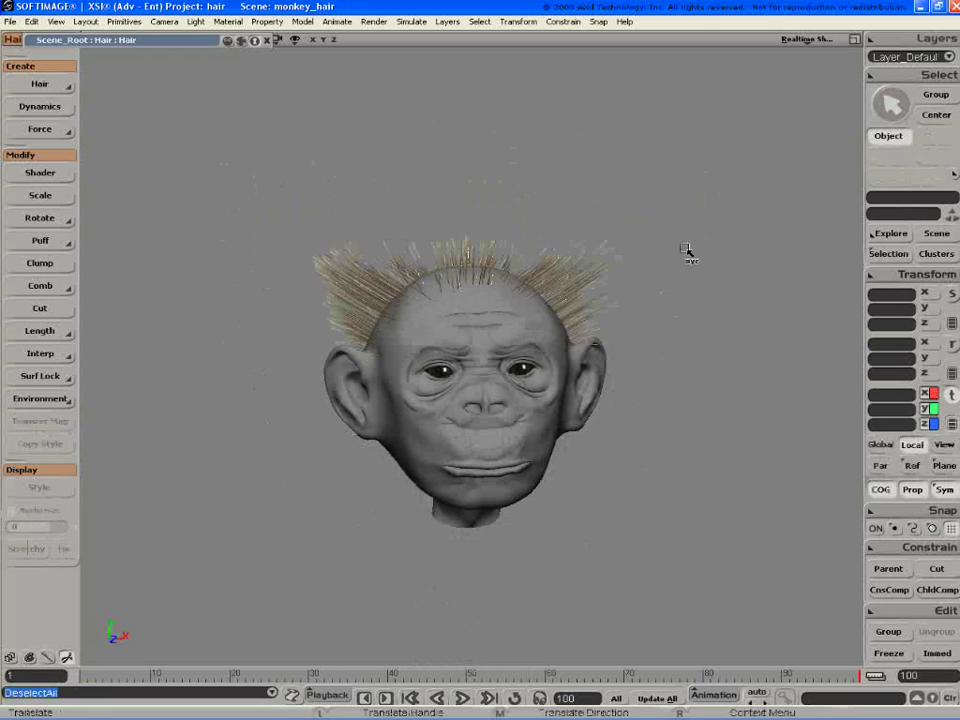
{"action": "left_click", "coordinate": [596, 275]}
{"action": "left_click", "coordinate": [662, 270]}
{"action": "middle_click_drag", "start_coordinate": [574, 392], "coordinate": [547, 378]}
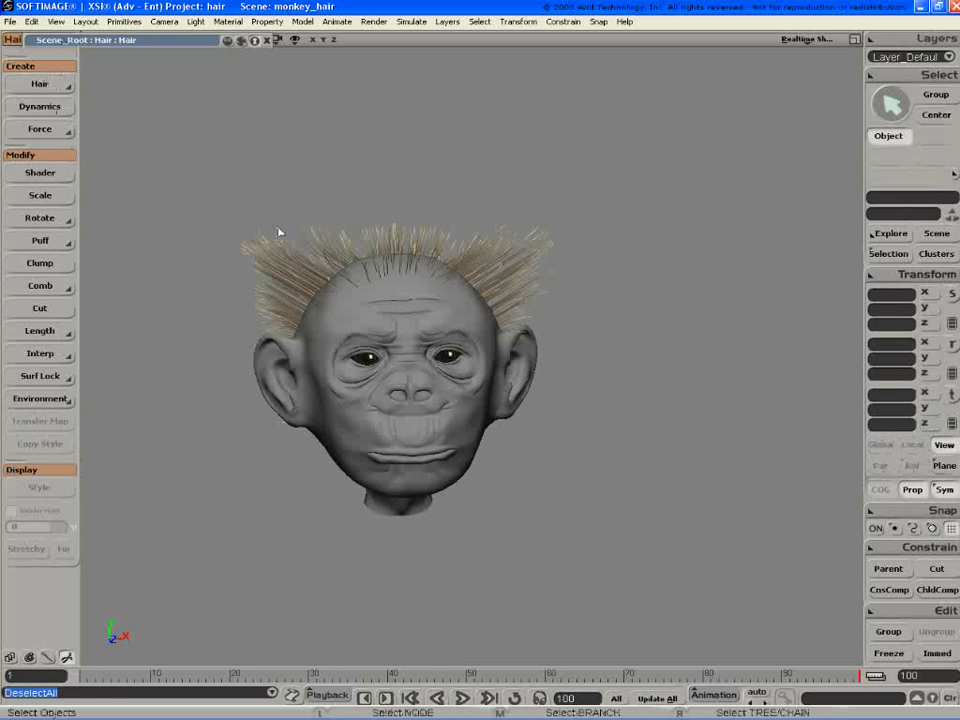
{"action": "left_click", "coordinate": [243, 224]}
{"action": "left_click", "coordinate": [194, 257]}
{"action": "left_click", "coordinate": [274, 249]}
{"action": "left_click", "coordinate": [186, 253]}
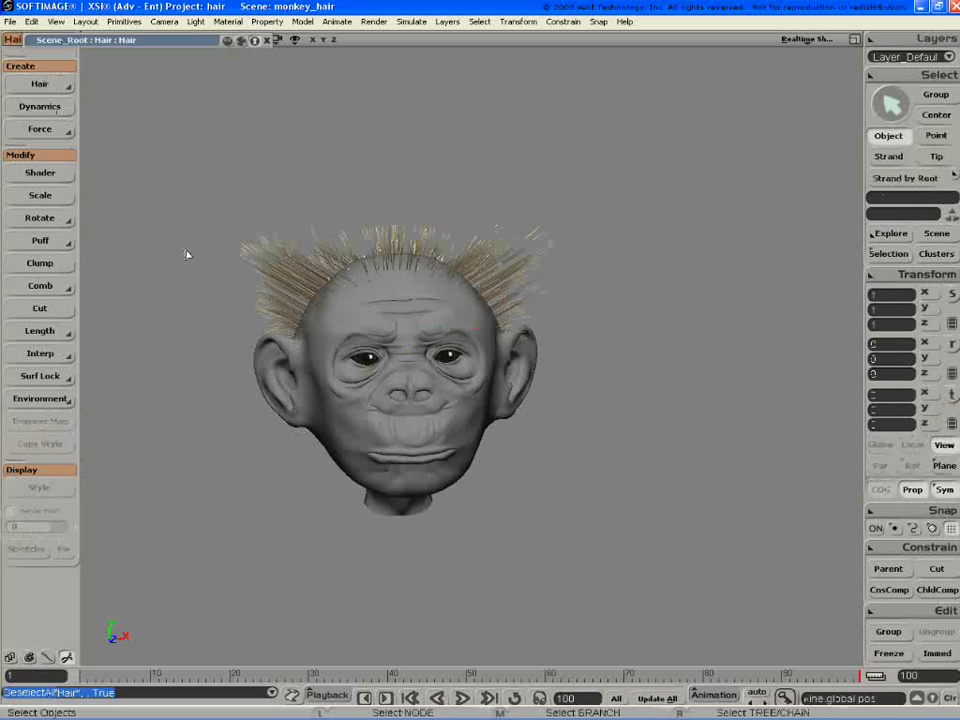
{"action": "key", "text": "v"}
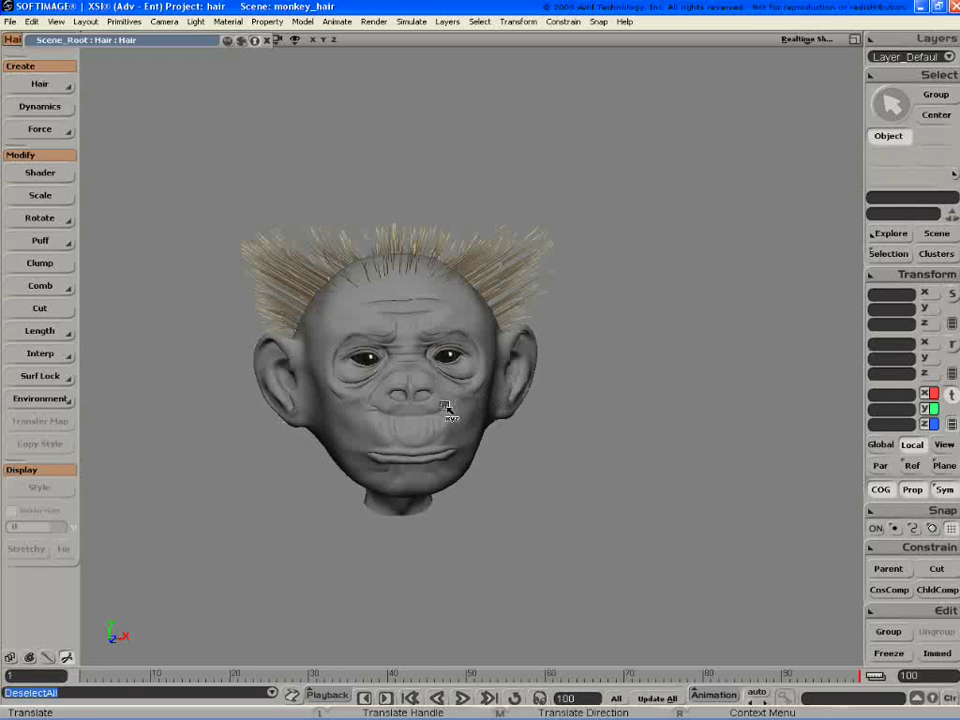
{"action": "key", "text": "space"}
{"action": "left_click", "coordinate": [418, 334]}
{"action": "key", "text": "f"}
{"action": "left_click", "coordinate": [765, 214]}
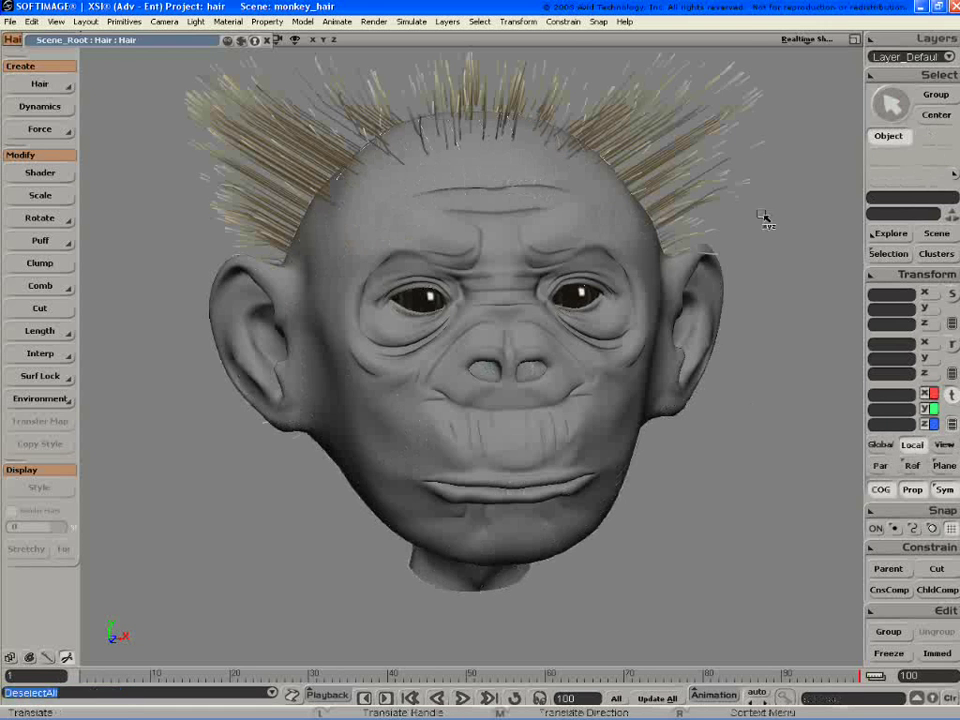
- Restore the multi-view layout, replace the Texture Editor with a User view and frame everything in the Front view
{"action": "left_click", "coordinate": [855, 39]}
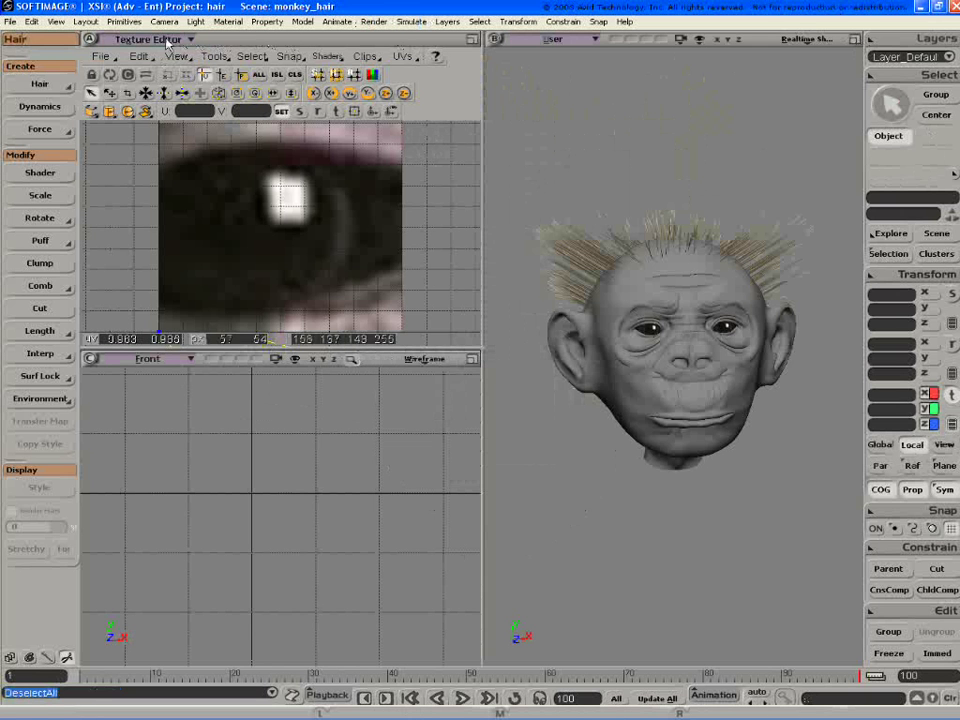
{"action": "left_click", "coordinate": [130, 39]}
{"action": "left_click", "coordinate": [148, 80]}
{"action": "key", "text": "a"}
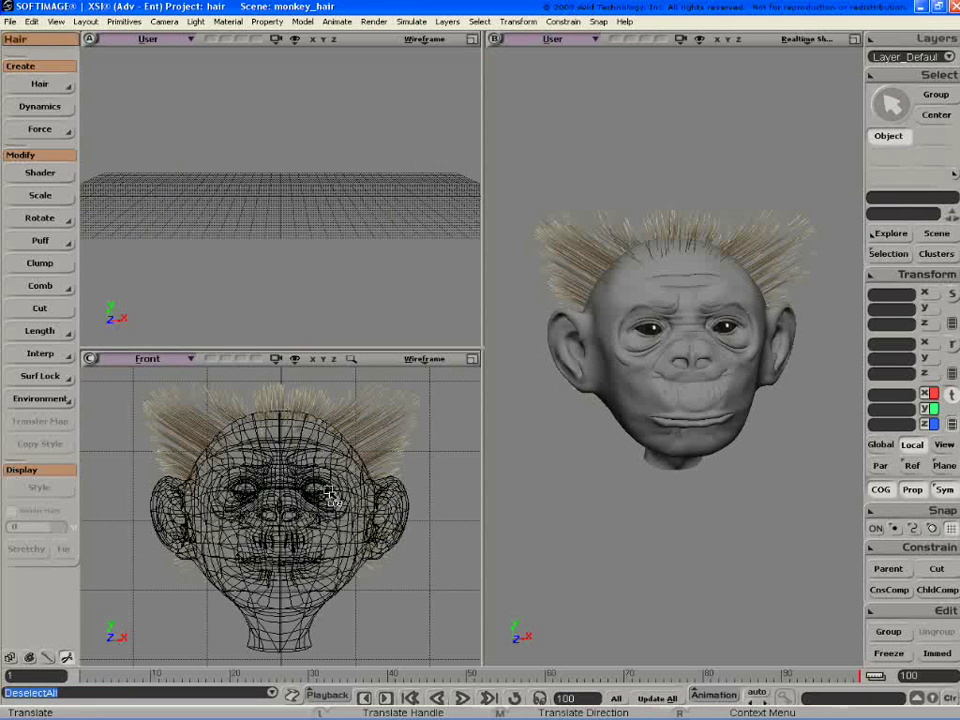
- Draw a NURBS curve in the empty space beside the head in the Front view with symmetry active
{"action": "key", "text": "z"}
{"action": "left_click_drag", "start_coordinate": [385, 485], "coordinate": [315, 495]}
{"action": "right_click_drag", "start_coordinate": [315, 495], "coordinate": [240, 482]}
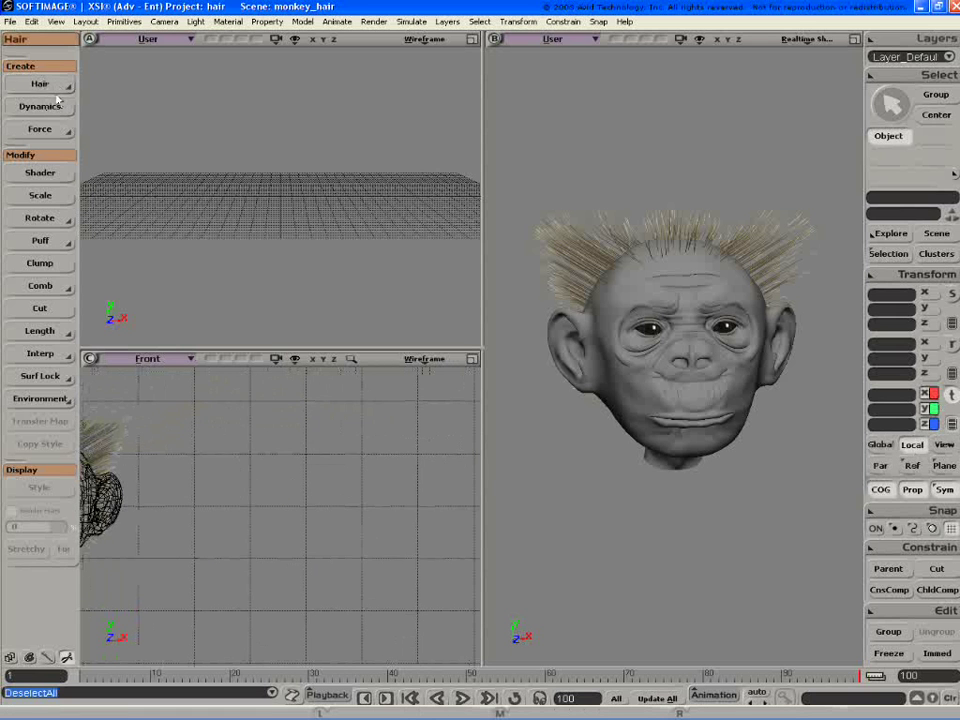
{"action": "key", "text": "1"}
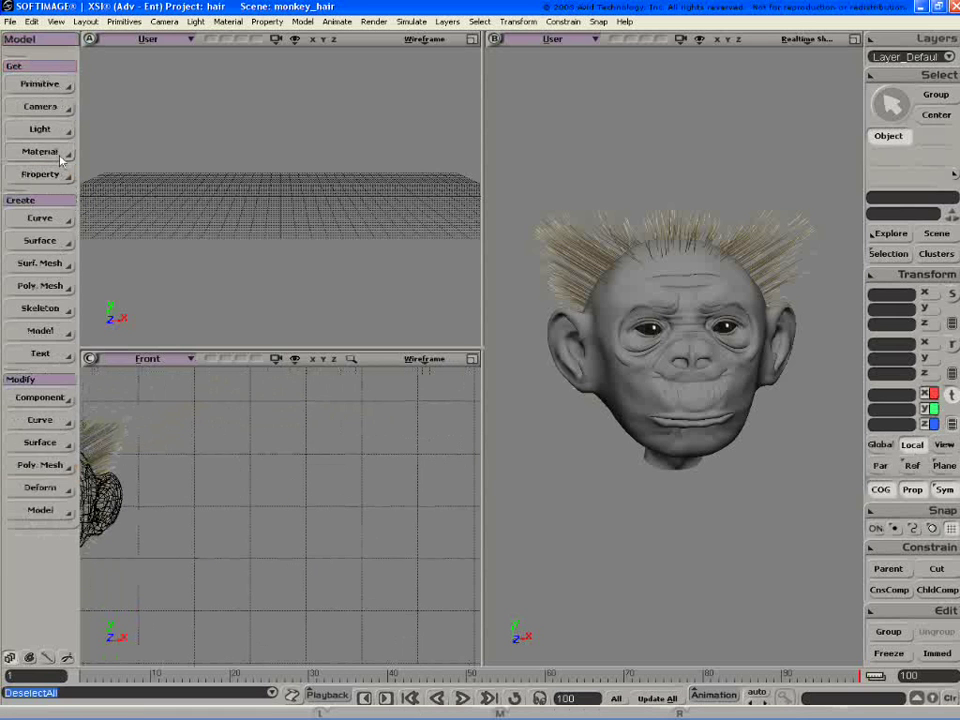
{"action": "left_click", "coordinate": [40, 217]}
{"action": "left_click", "coordinate": [118, 220]}
{"action": "left_click", "coordinate": [245, 509]}
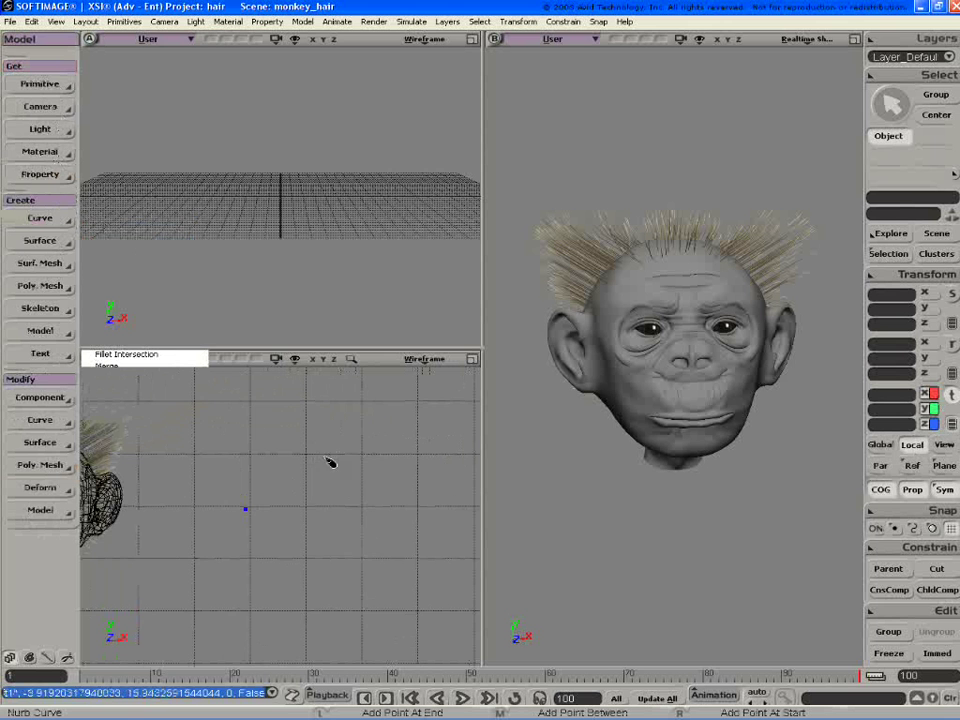
{"action": "left_click_drag", "start_coordinate": [360, 484], "coordinate": [336, 486]}
{"action": "key", "text": "z"}
{"action": "right_click", "coordinate": [344, 569]}
{"action": "right_click", "coordinate": [345, 570]}
{"action": "right_click", "coordinate": [345, 570]}
{"action": "left_click", "coordinate": [332, 538]}
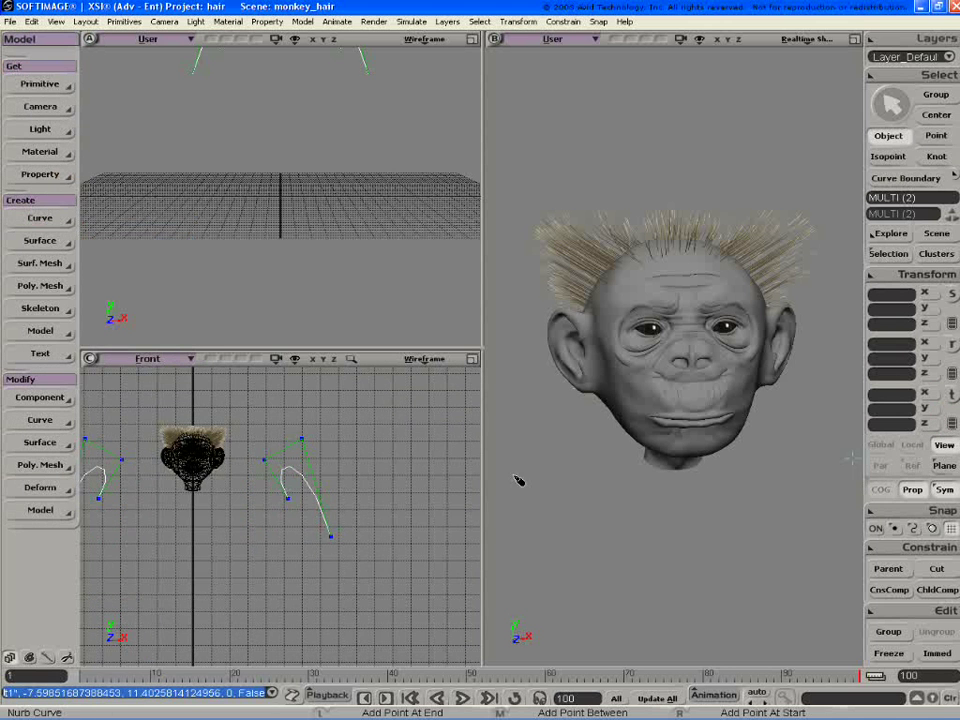
- Undo the last curve point, turn off proportional and symmetrical manipulation, and delete both drawn curves
{"action": "key", "text": "ctrl+z"}
{"action": "left_click", "coordinate": [877, 489]}
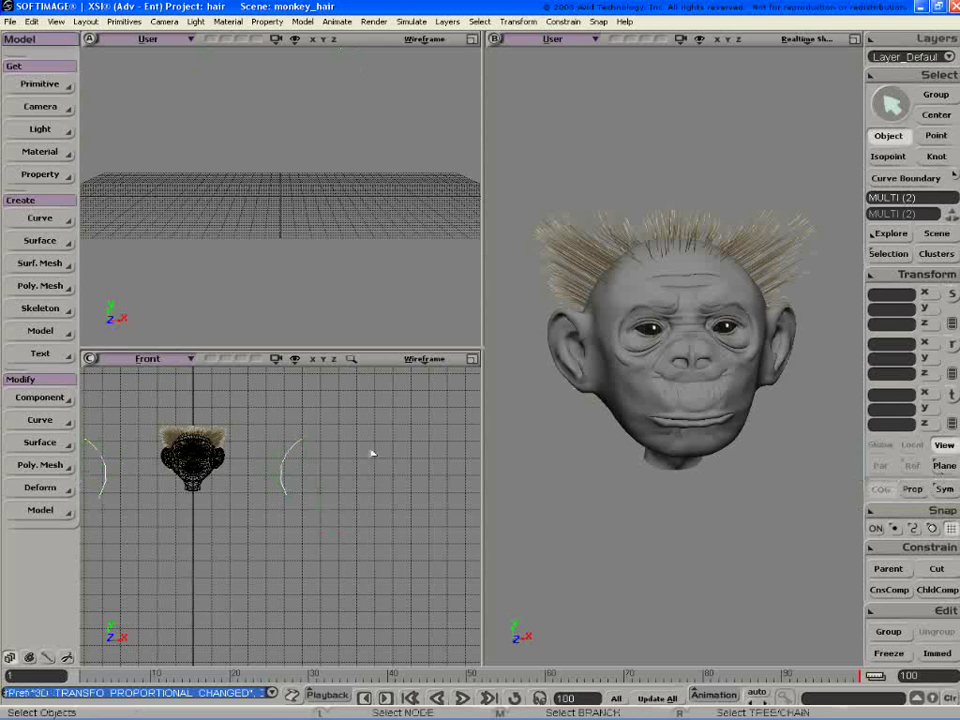
{"action": "key", "text": "Delete"}
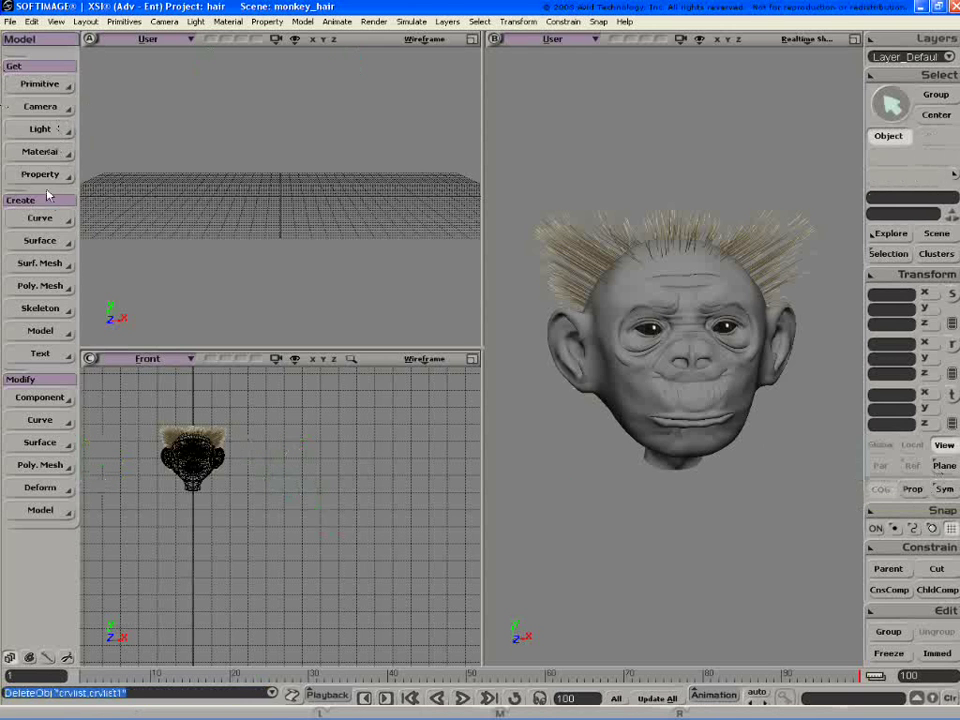
- Draw a six-point CV NURBS curve running downward in the empty space beside the head in the Front view, and clear the selection
{"action": "left_click", "coordinate": [40, 217]}
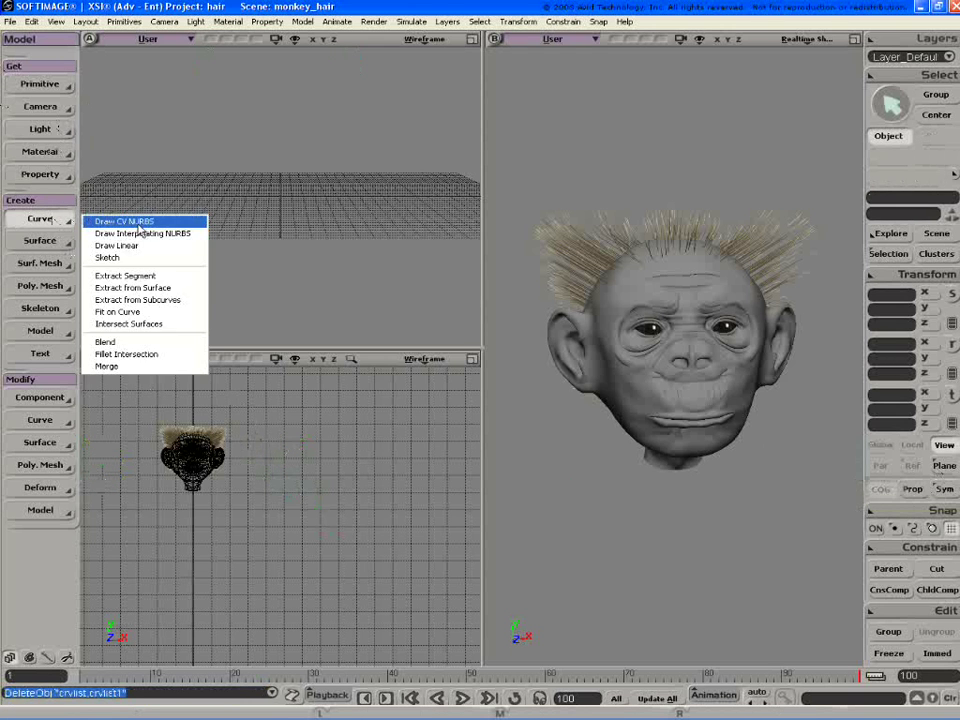
{"action": "left_click", "coordinate": [120, 219]}
{"action": "left_click", "coordinate": [325, 456]}
{"action": "left_click", "coordinate": [325, 506]}
{"action": "left_click", "coordinate": [305, 530]}
{"action": "left_click", "coordinate": [308, 552]}
{"action": "left_click", "coordinate": [311, 573]}
{"action": "left_click", "coordinate": [322, 589]}
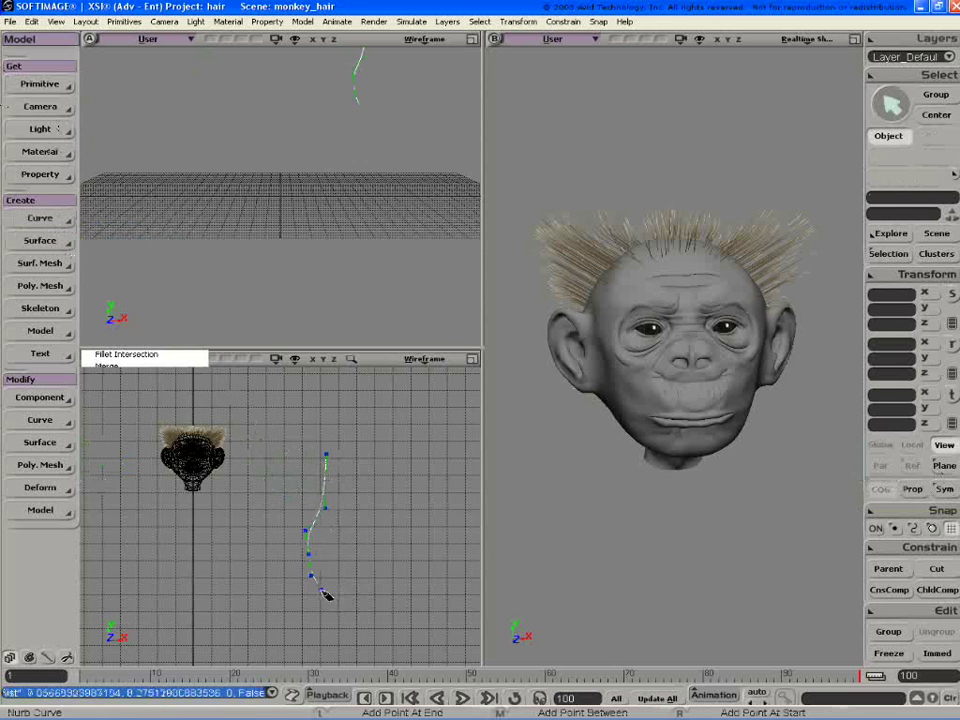
{"action": "key", "text": "Escape"}
{"action": "left_click", "coordinate": [362, 463]}
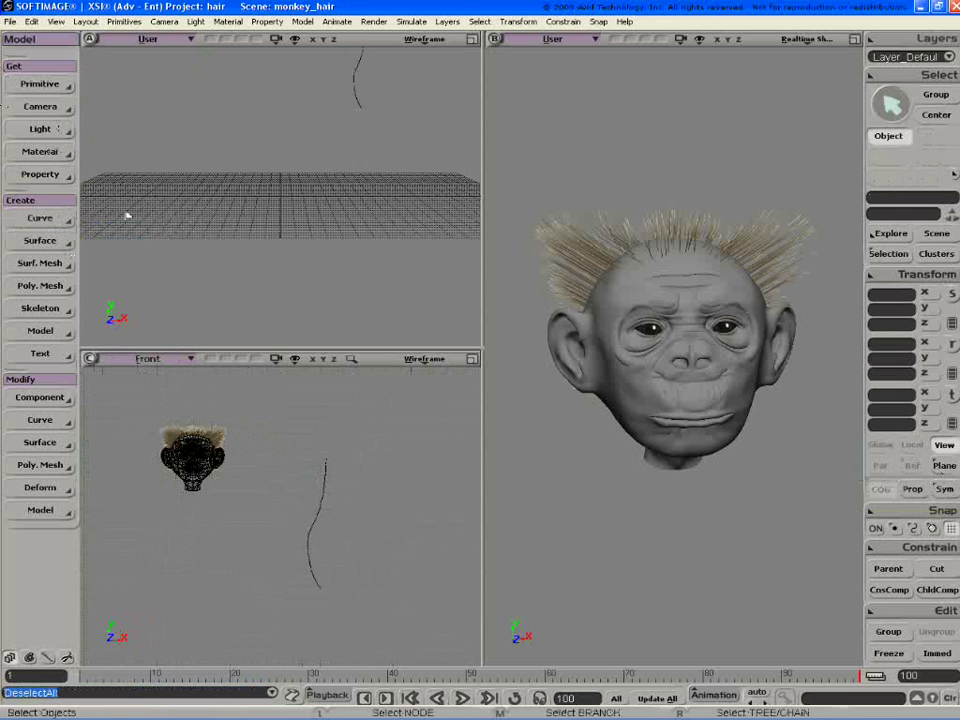
- Maximize the Front view and draw a second, seven-point CV NURBS curve running downward just to the right of the first
{"action": "left_click", "coordinate": [471, 358]}
{"action": "middle_click_drag", "start_coordinate": [428, 335], "coordinate": [373, 345]}
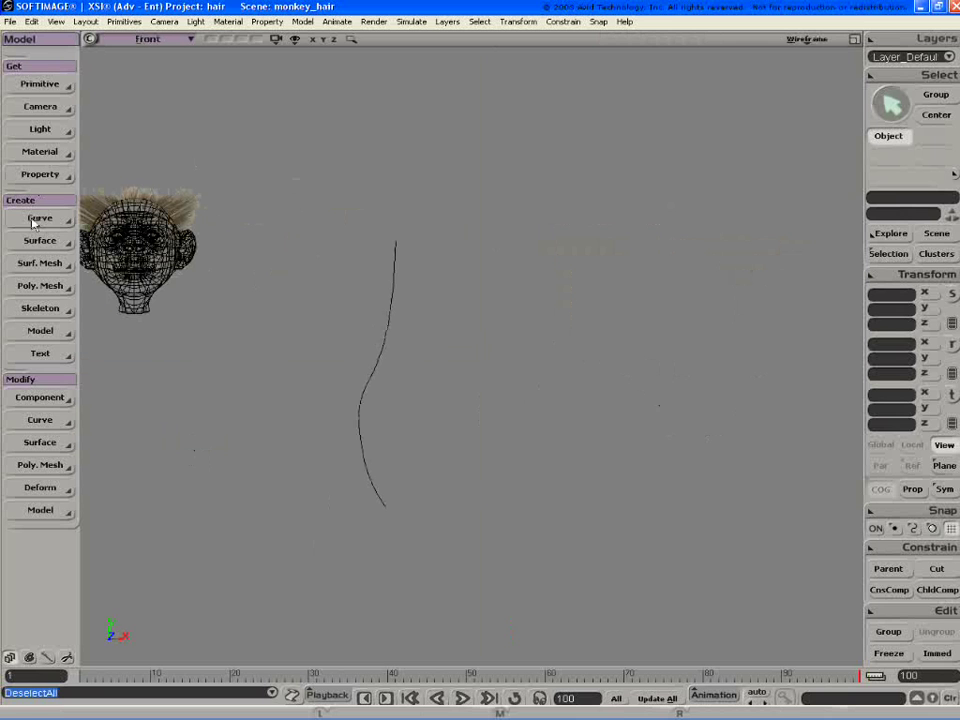
{"action": "left_click", "coordinate": [50, 218]}
{"action": "left_click", "coordinate": [421, 250]}
{"action": "left_click", "coordinate": [405, 310]}
{"action": "left_click", "coordinate": [415, 372]}
{"action": "left_click", "coordinate": [430, 402]}
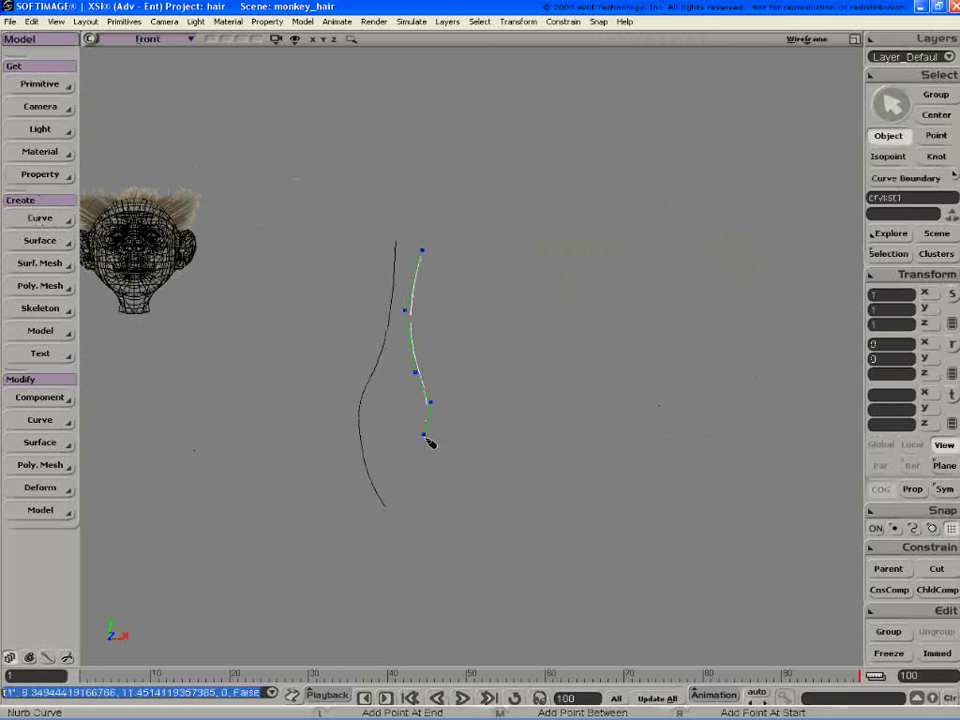
{"action": "left_click", "coordinate": [423, 435]}
{"action": "left_click", "coordinate": [421, 472]}
{"action": "left_click", "coordinate": [419, 525]}
- Draw a third seven-point CV NURBS curve downward, to the right of the second curve
{"action": "middle_click", "coordinate": [56, 221]}
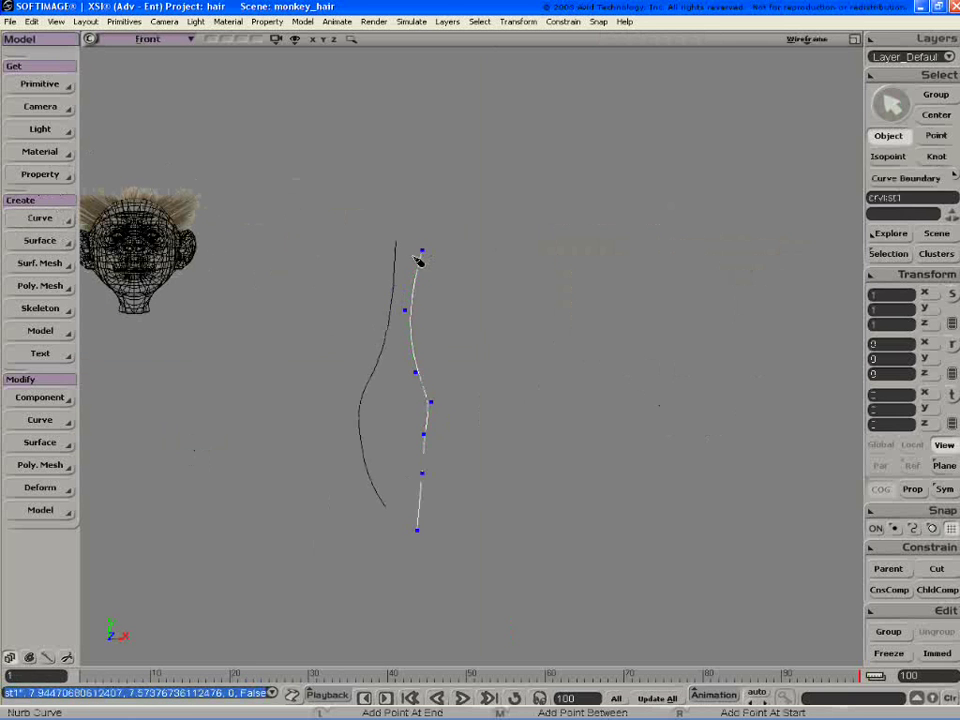
{"action": "left_click", "coordinate": [444, 260]}
{"action": "left_click", "coordinate": [432, 316]}
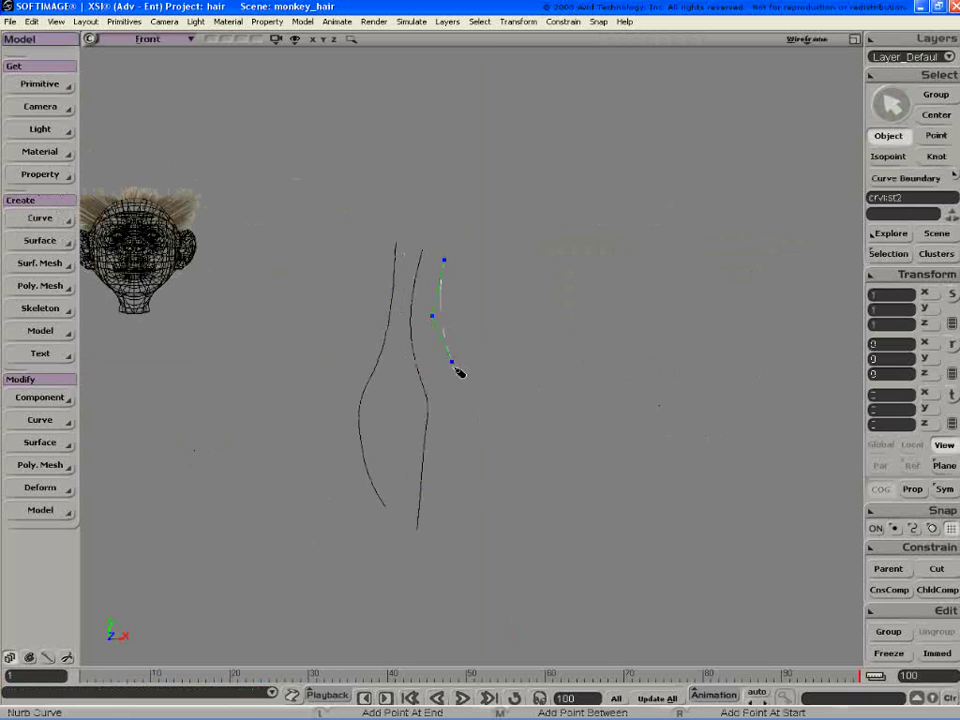
{"action": "left_click", "coordinate": [452, 362]}
{"action": "left_click", "coordinate": [453, 395]}
{"action": "left_click", "coordinate": [456, 456]}
{"action": "left_click", "coordinate": [455, 503]}
{"action": "left_click", "coordinate": [457, 519]}
- Select all three drawn curves together
{"action": "key", "text": "space"}
{"action": "left_click_drag", "start_coordinate": [342, 420], "coordinate": [604, 343]}
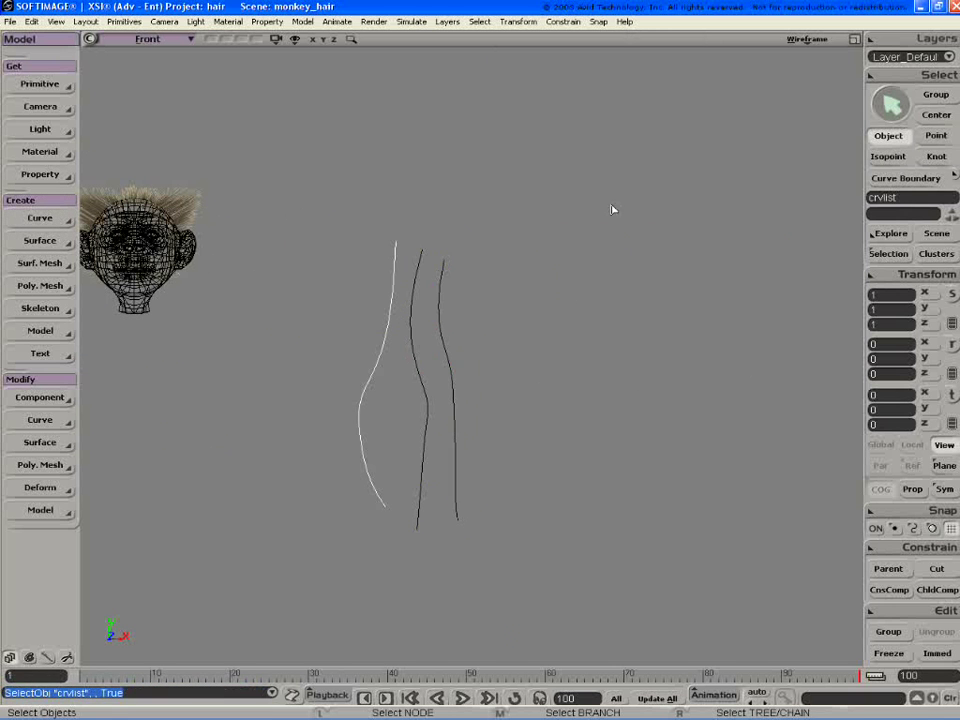
{"action": "left_click_drag", "start_coordinate": [342, 386], "coordinate": [619, 298], "text": "shift"}
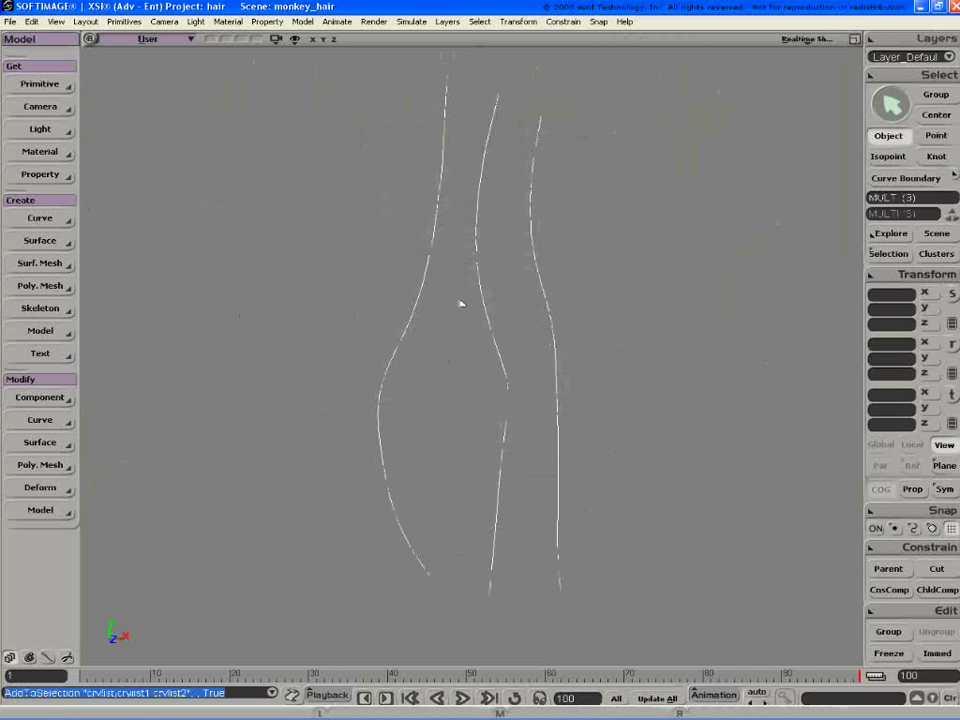
- In the User view, select the middle curve's point near mid-height and move it out of the curves' common plane in depth
{"action": "key", "text": "o"}
{"action": "left_click_drag", "start_coordinate": [461, 303], "coordinate": [510, 339]}
{"action": "key", "text": "t"}
{"action": "left_click_drag", "start_coordinate": [454, 390], "coordinate": [503, 421]}
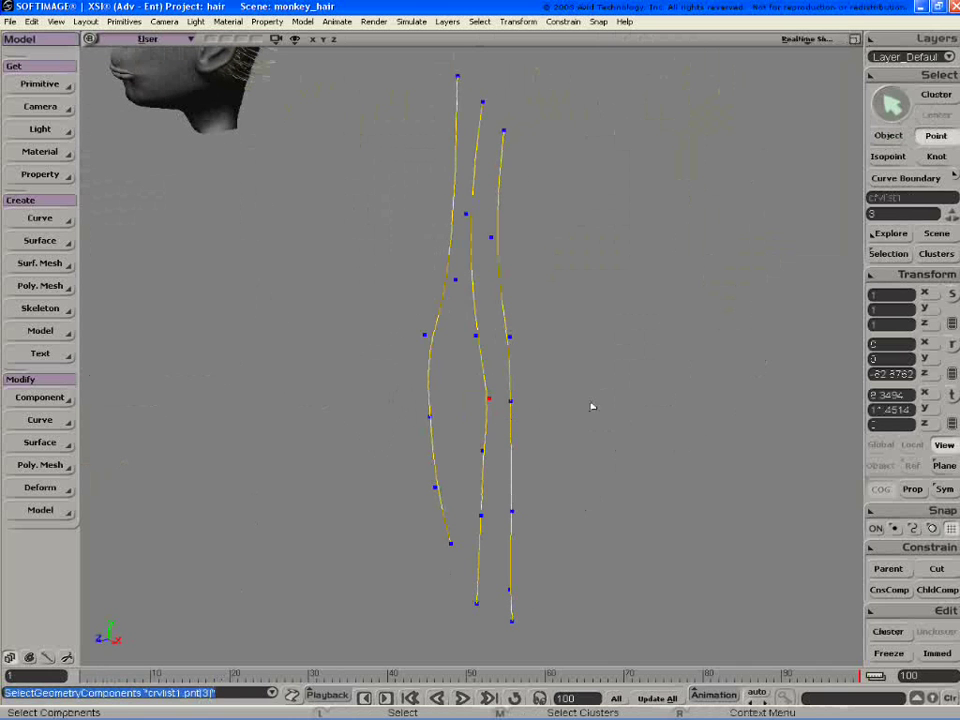
{"action": "key", "text": "v"}
{"action": "key", "text": "o"}
{"action": "left_click_drag", "start_coordinate": [604, 405], "coordinate": [554, 396]}
{"action": "key", "text": "v"}
{"action": "left_click_drag", "start_coordinate": [553, 403], "coordinate": [520, 398]}
- Select the mid-height points of the three curves from the side and move them in depth so the curves bow
{"action": "key", "text": "t"}
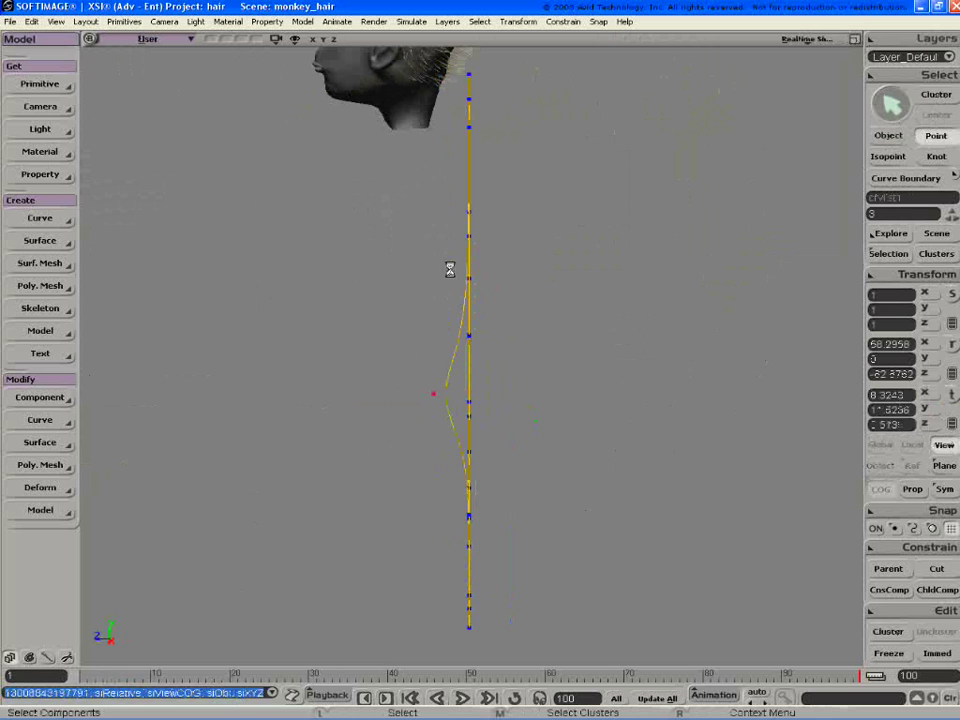
{"action": "left_click_drag", "start_coordinate": [437, 264], "coordinate": [501, 485]}
{"action": "key", "text": "v"}
{"action": "key", "text": "v"}
- Select the three curves as objects and create hair from them
{"action": "key", "text": "space"}
{"action": "middle_click_drag", "start_coordinate": [422, 408], "coordinate": [315, 336]}
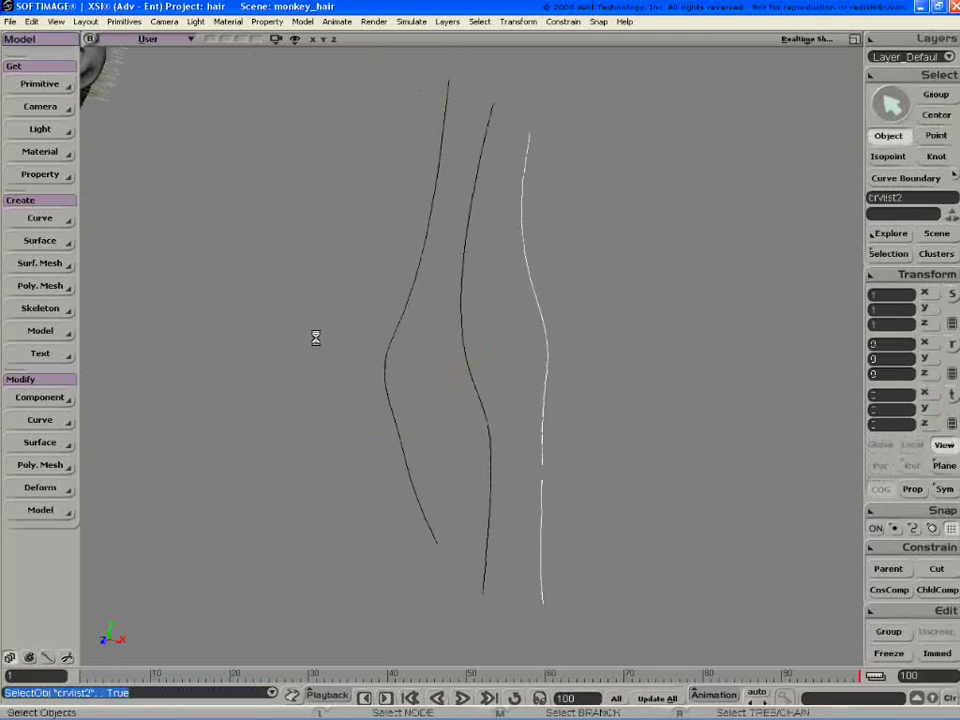
{"action": "left_click_drag", "start_coordinate": [345, 285], "coordinate": [553, 343], "text": "shift"}
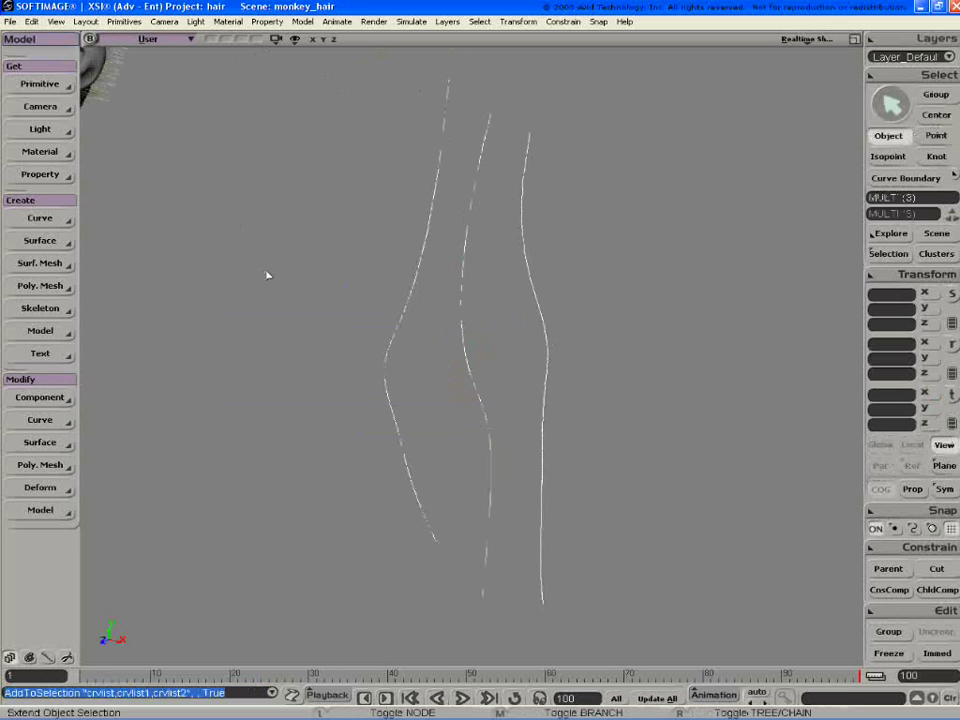
{"action": "key", "text": "ctrl+2"}
{"action": "left_click", "coordinate": [72, 85]}
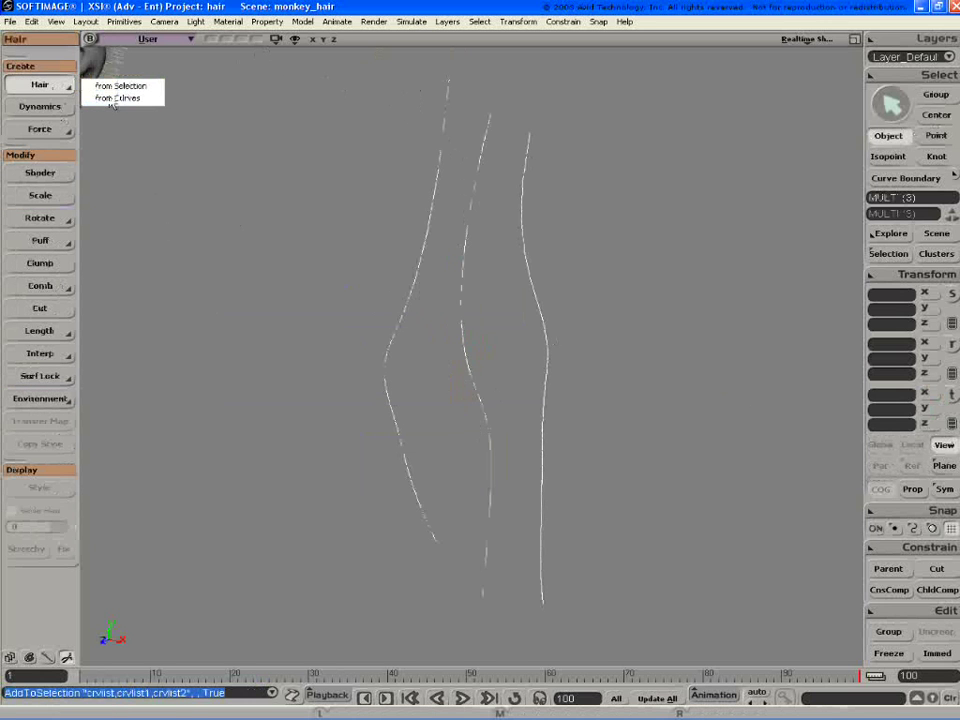
{"action": "left_click", "coordinate": [116, 98]}
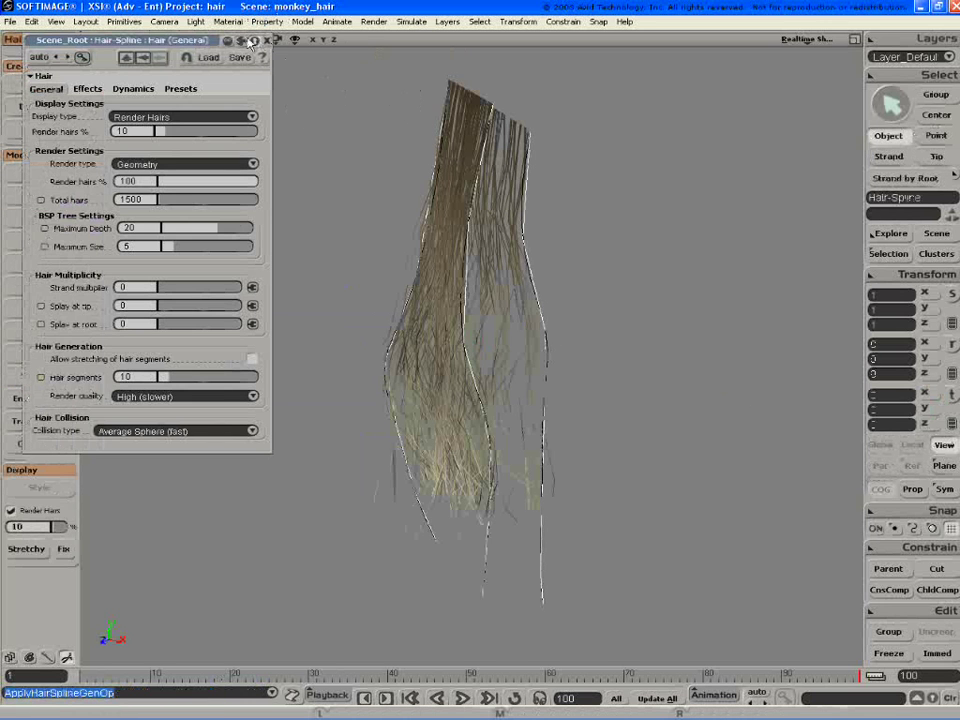
- Collapse the hair properties, apply dynamics to the new hair, and close the dynamics properties
{"action": "double_click", "coordinate": [184, 42]}
{"action": "left_click", "coordinate": [433, 336]}
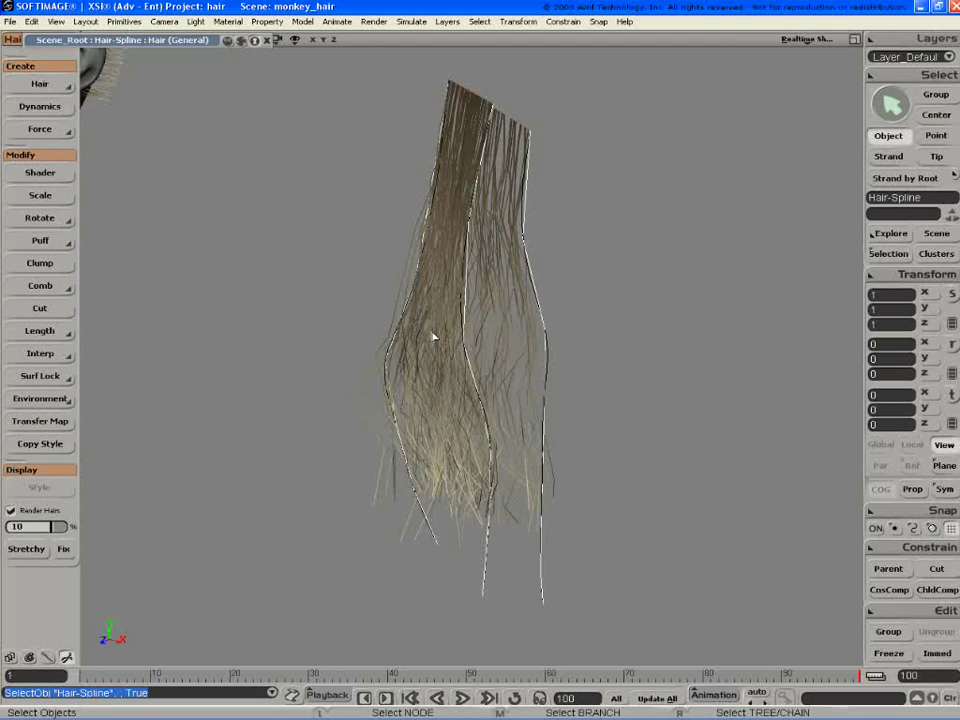
{"action": "left_click", "coordinate": [57, 110]}
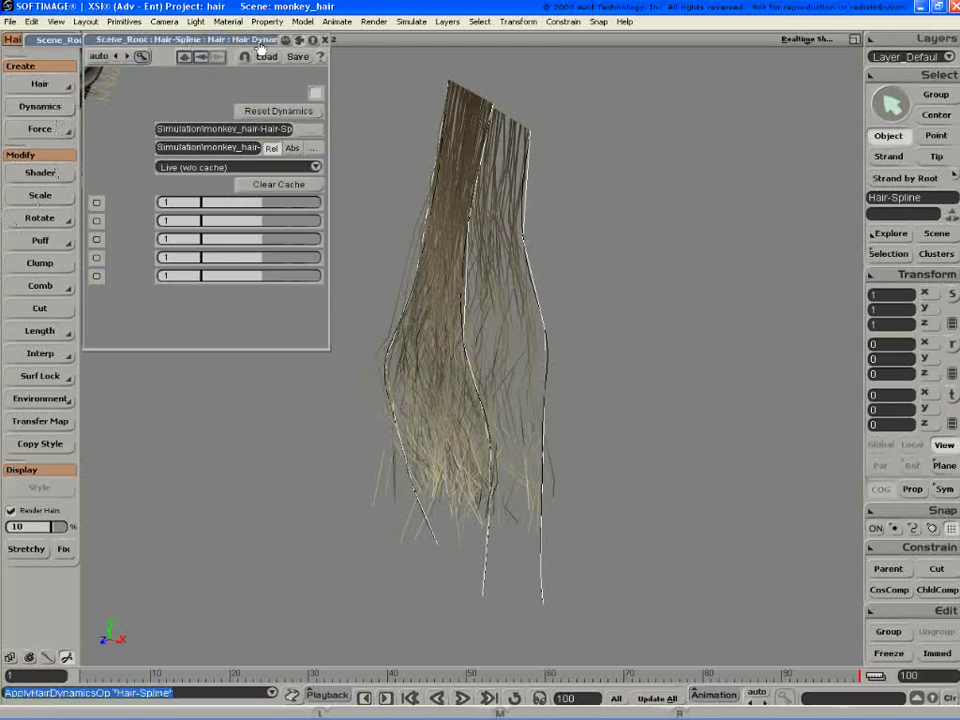
{"action": "left_click", "coordinate": [329, 41]}
- Select the three guide curves without the hair and translate them in depth to test how the dynamic hair follows
{"action": "key", "text": "o"}
{"action": "left_click_drag", "start_coordinate": [485, 418], "coordinate": [435, 373]}
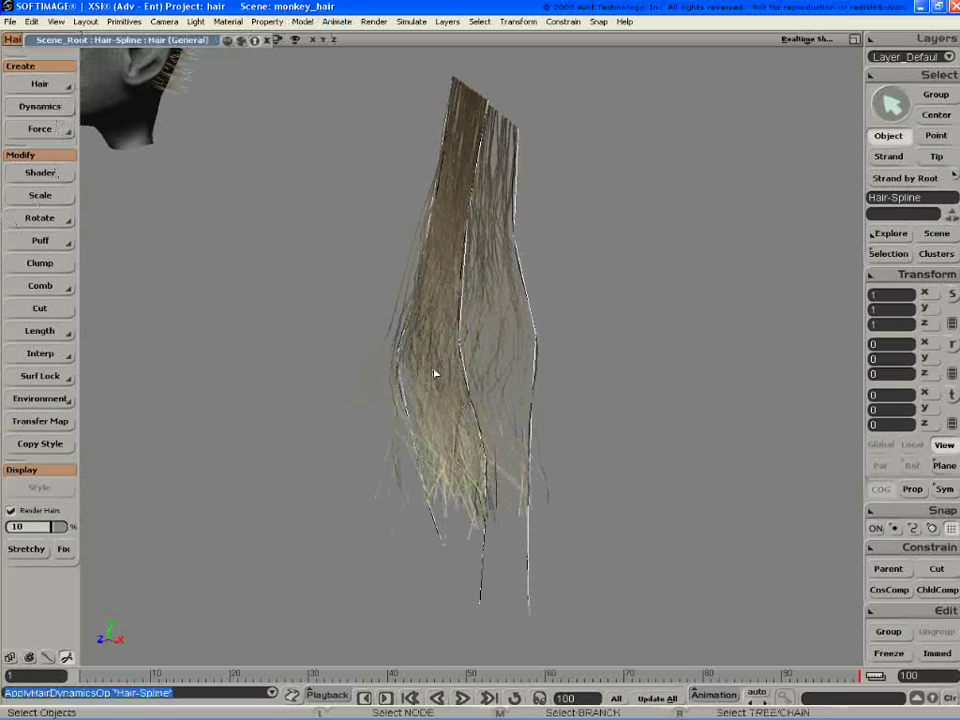
{"action": "left_click_drag", "start_coordinate": [262, 243], "coordinate": [611, 380]}
{"action": "left_click_drag", "start_coordinate": [362, 302], "coordinate": [708, 425], "text": "shift"}
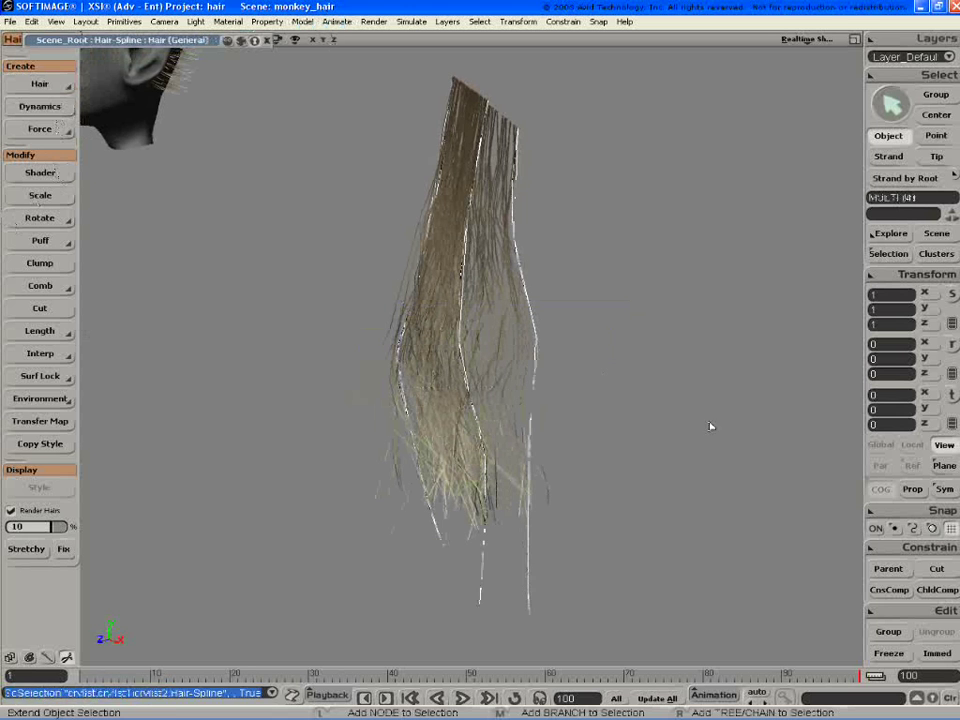
{"action": "left_click", "coordinate": [504, 362], "text": "ctrl+shift"}
{"action": "key", "text": "o"}
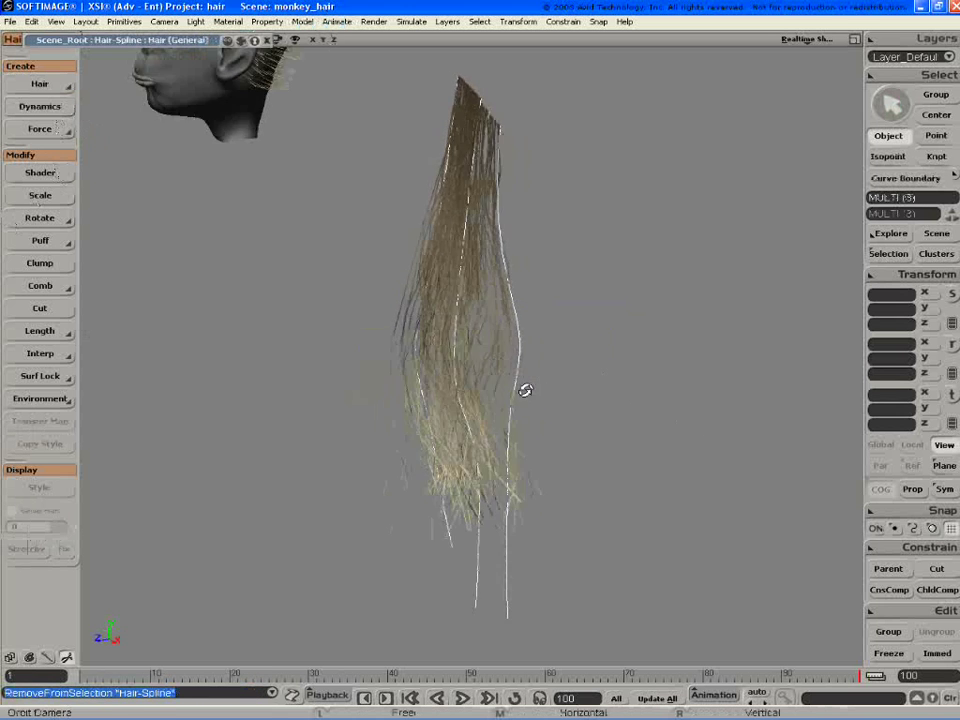
{"action": "key", "text": "v"}
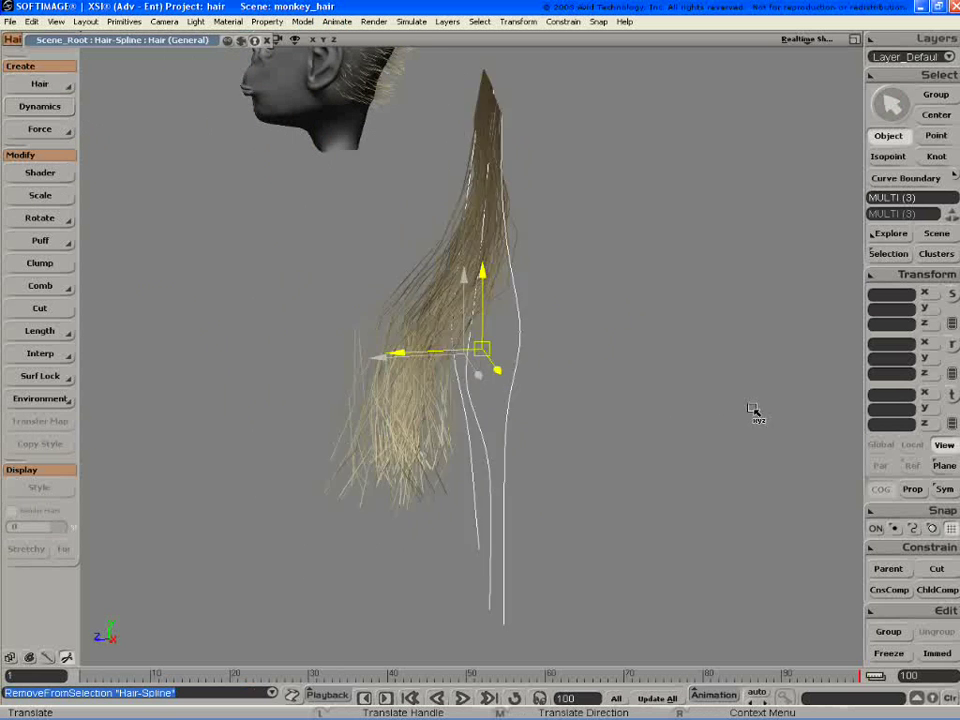